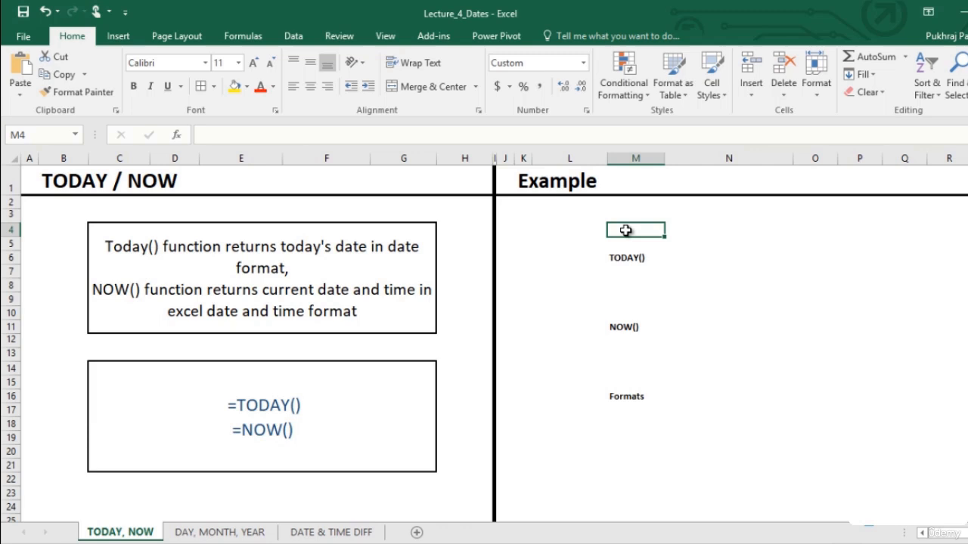
- Enter the date 1 oct in cell M4 and examine the full date stored in the cell
text(1 oct)
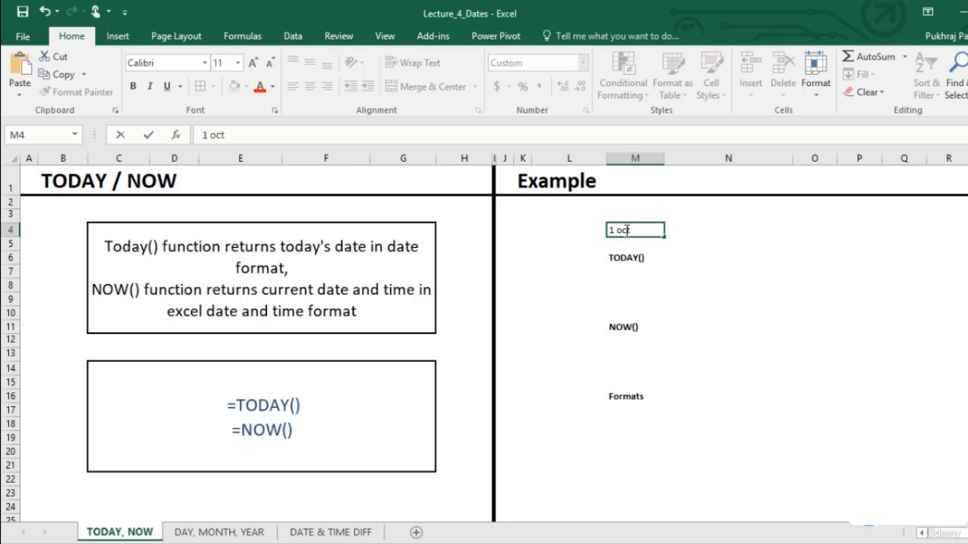
key(ctrl+Return)
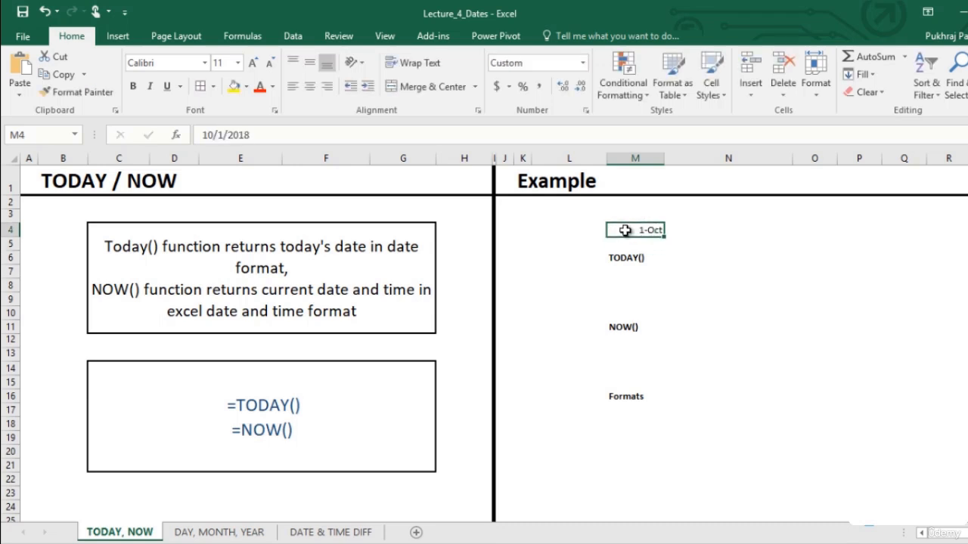
drag(274, 133, 198, 128)
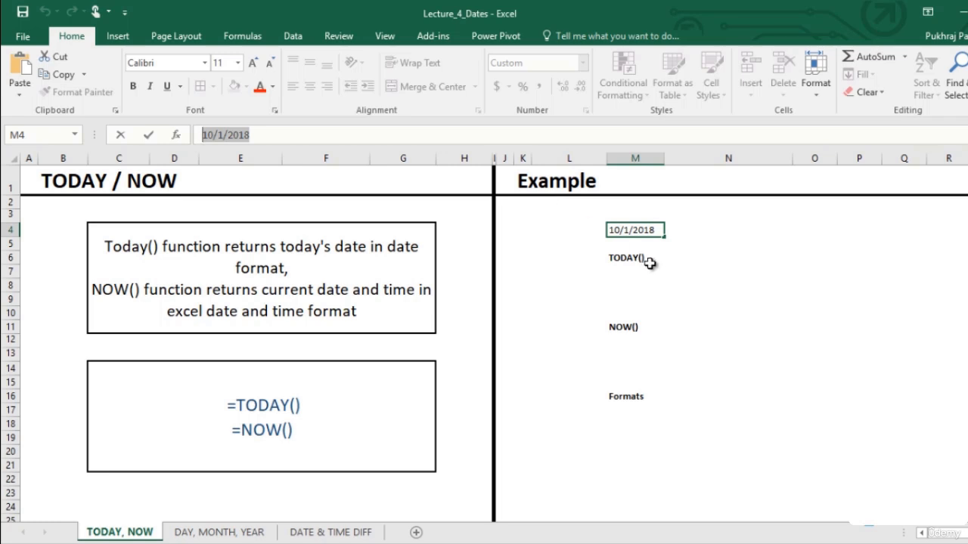
- Enter the formula =TODAY() in cell N6, next to the TODAY() label
click(683, 258)
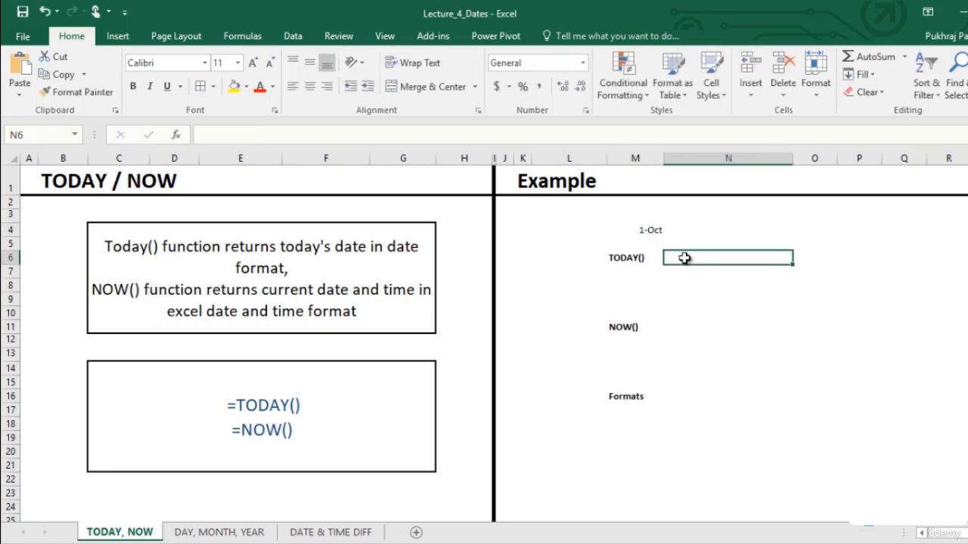
text(=toda)
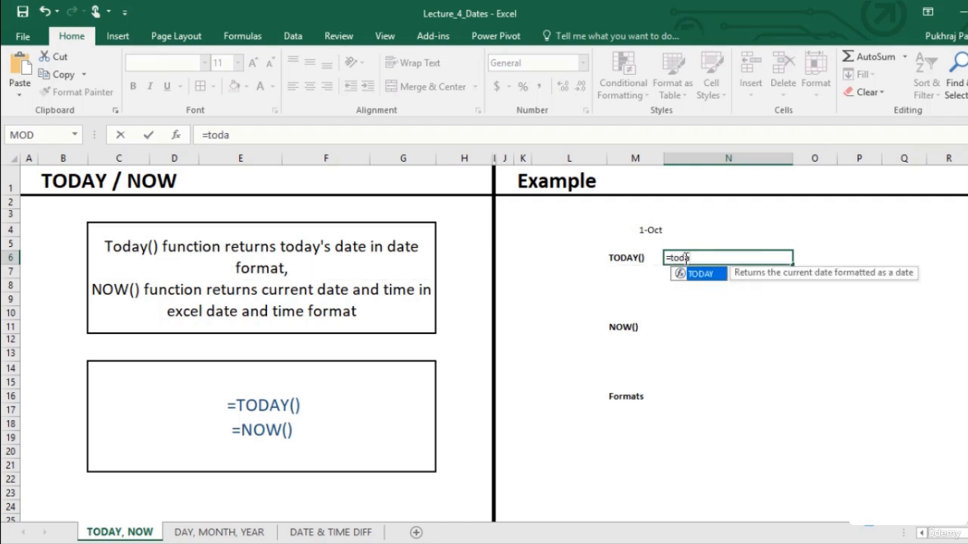
key(Tab)
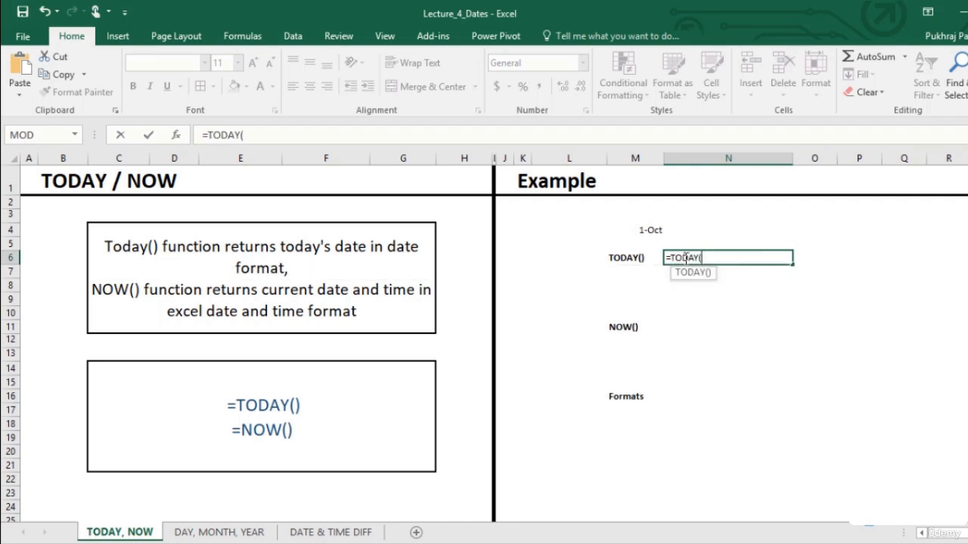
key(Return)
click(683, 258)
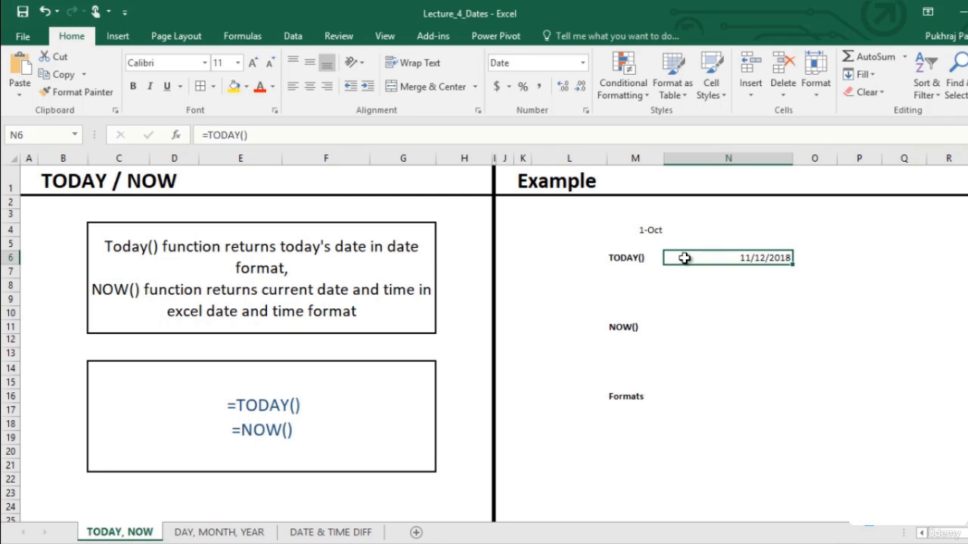
key(Return)
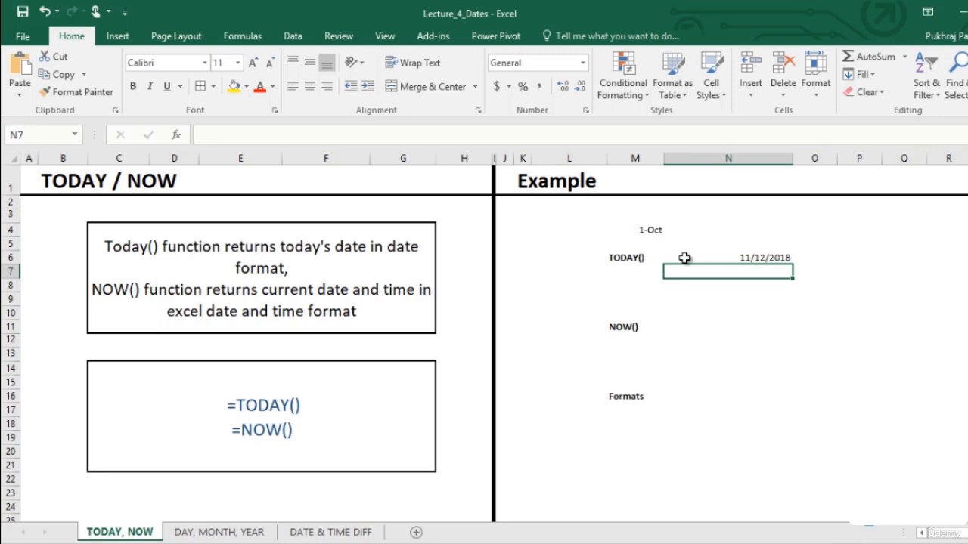
- Enter the formula =NOW() in cell O11, in the row of the NOW() label
key(Down)
key(Down)
key(Down)
key(Down)
key(Right)
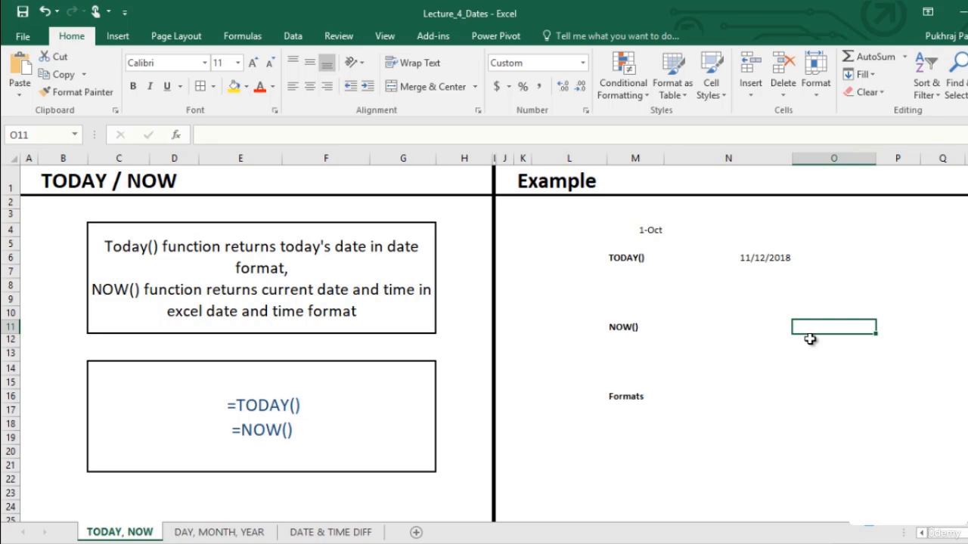
text(=now)
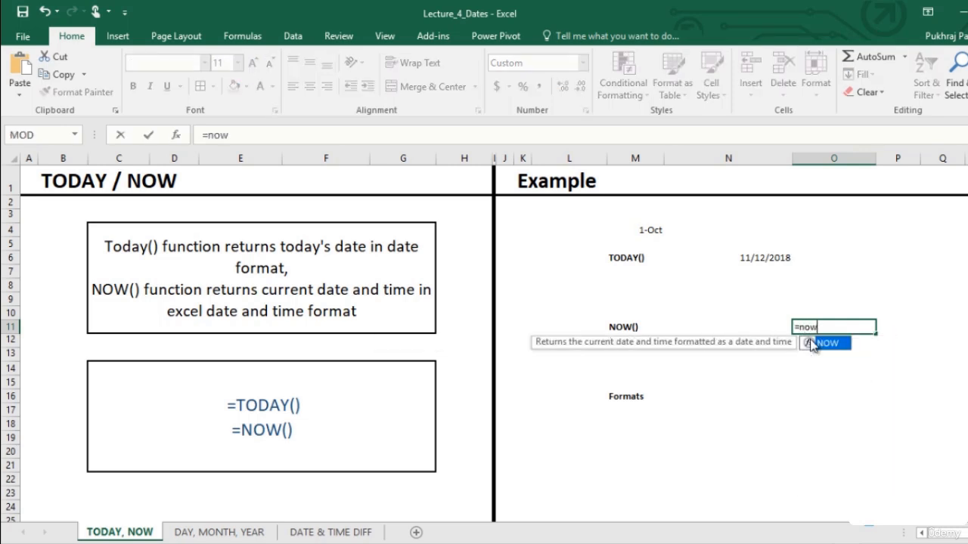
double_click(811, 344)
key(Return)
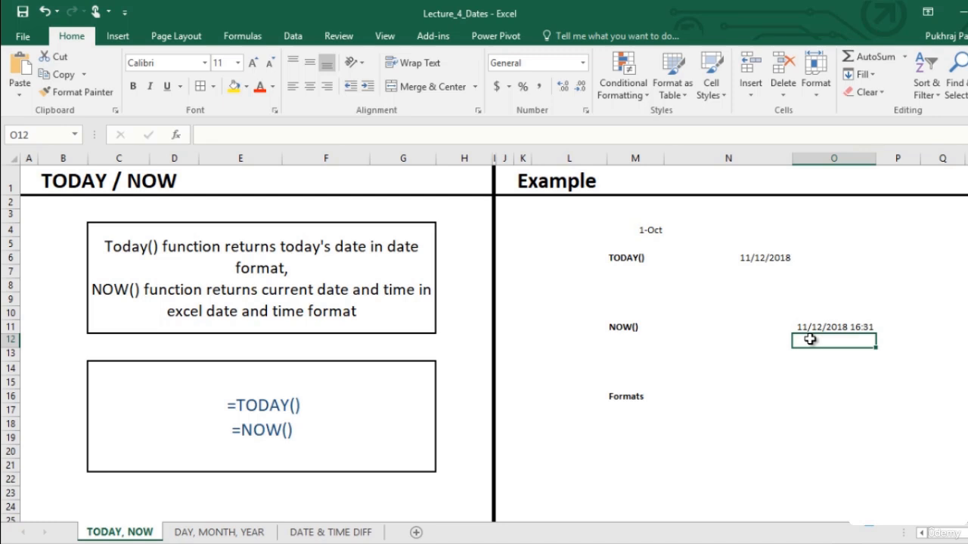
- Change the format of the NOW() result in cell O11 to Number
key(Up)
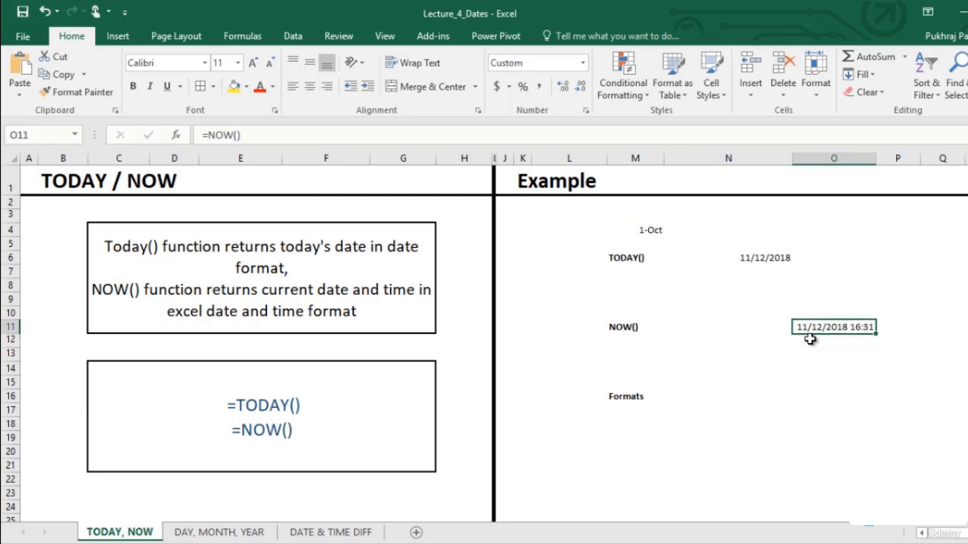
click(582, 63)
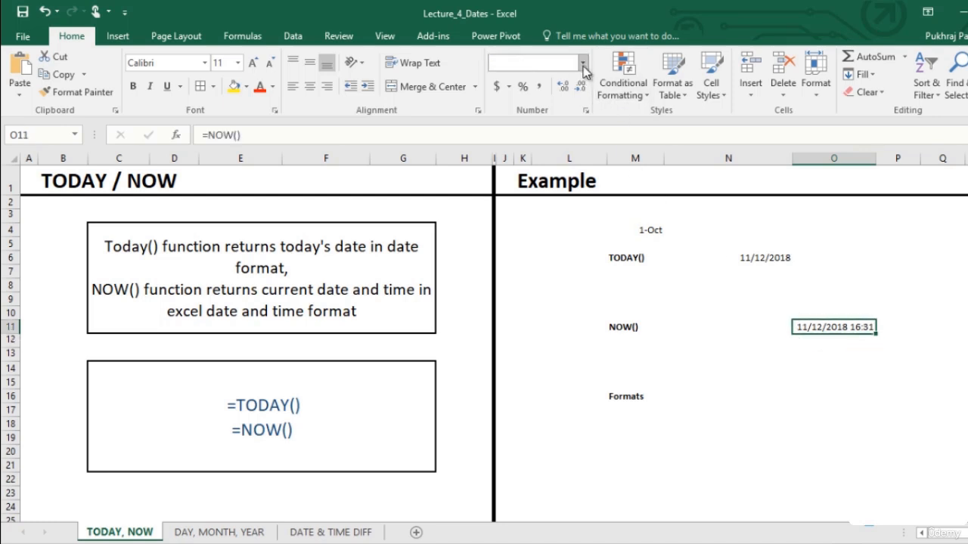
click(578, 124)
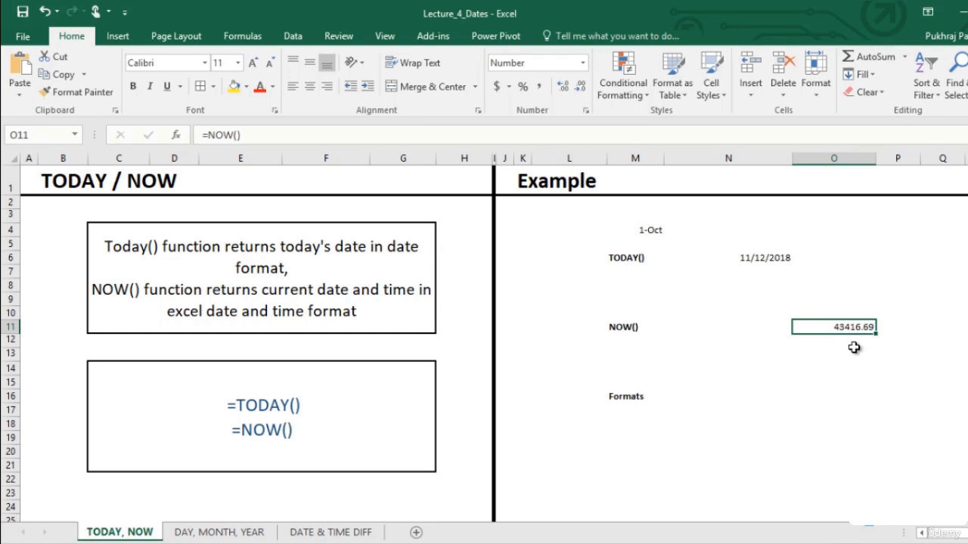
- Enter the formula =NOW() in cell O16, in the row of the Formats label
key(Down)
key(Down)
key(Down)
key(Down)
key(Down)
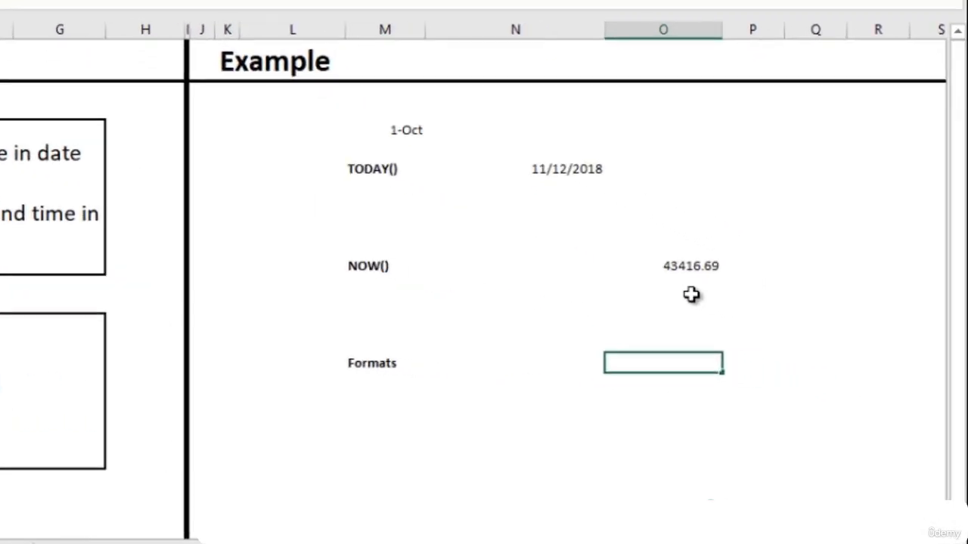
text(=now)
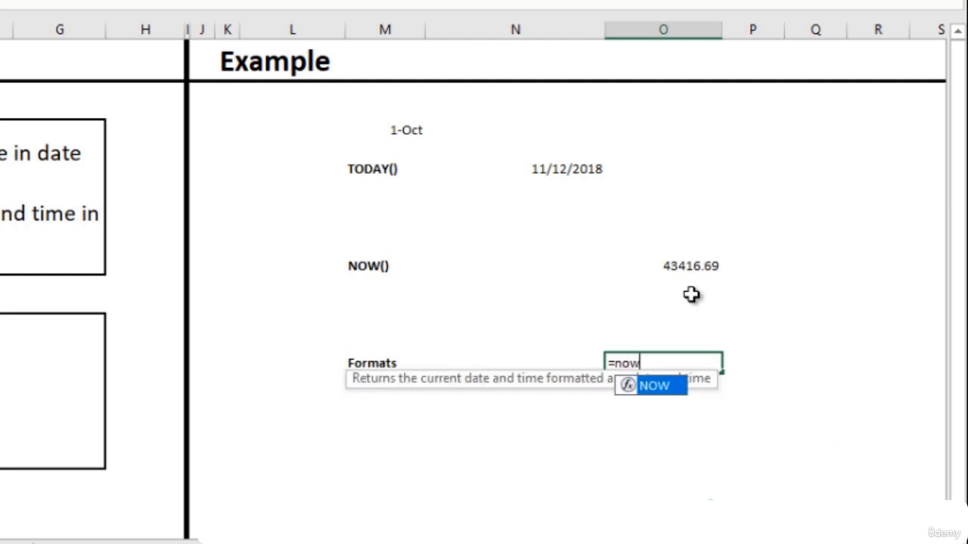
text(())
key(Return)
- Open the cell formatting options for O16 and review the available Date and Time format types
click(676, 361)
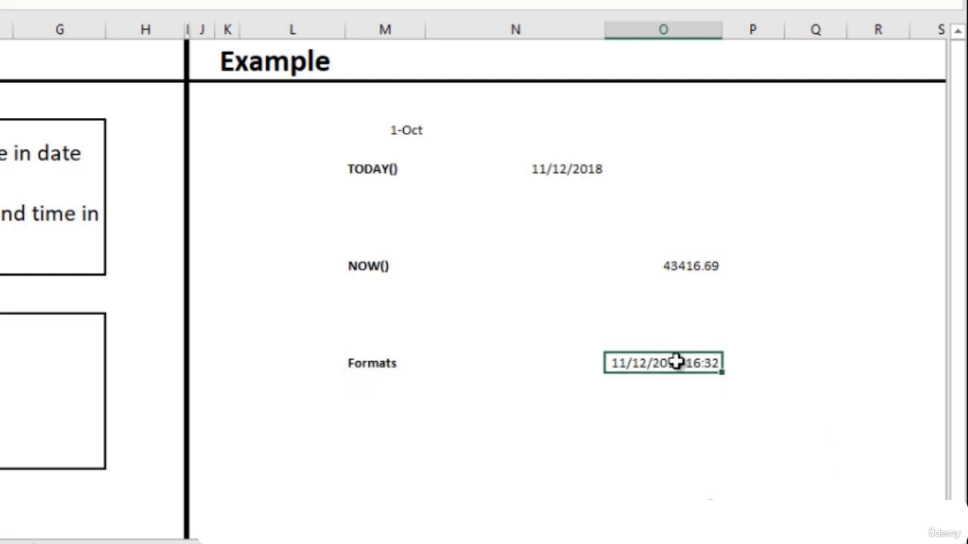
right_click(677, 366)
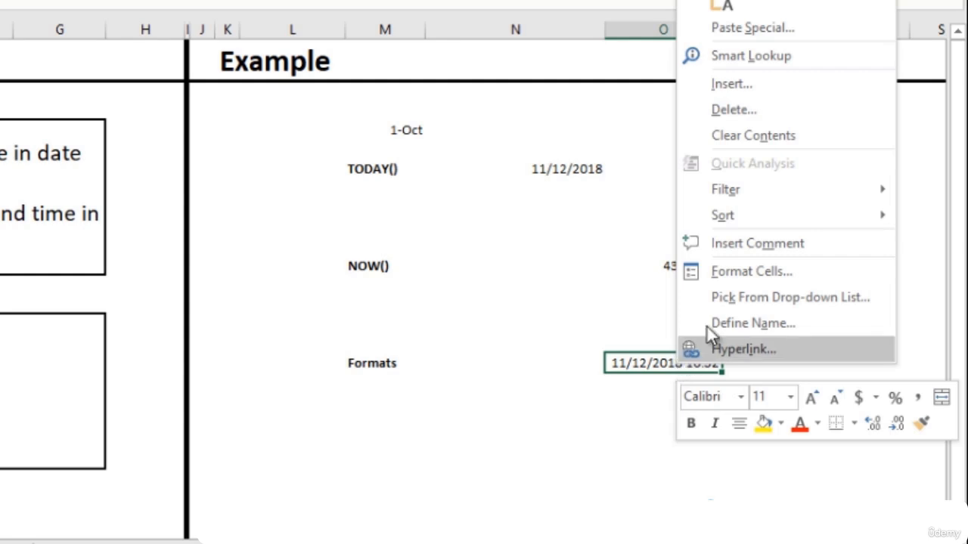
click(748, 271)
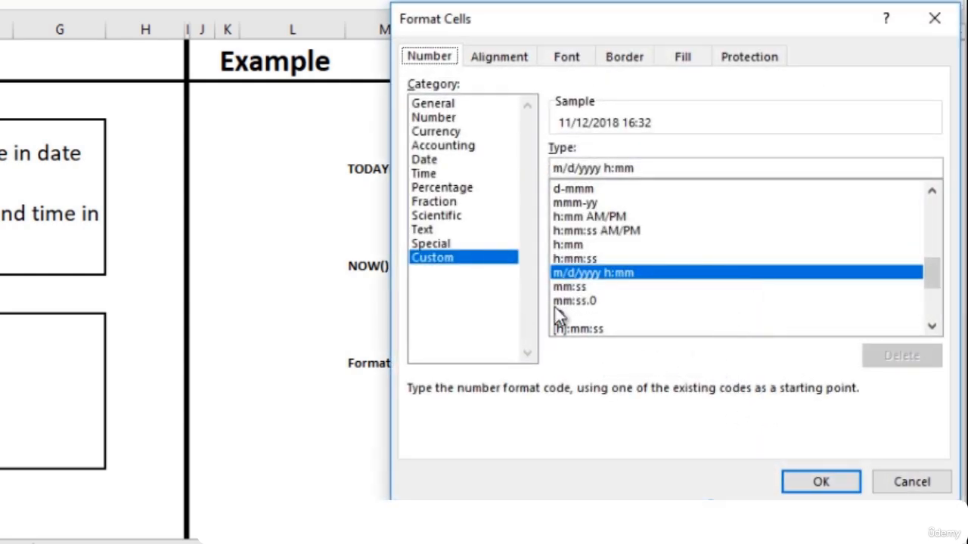
click(456, 161)
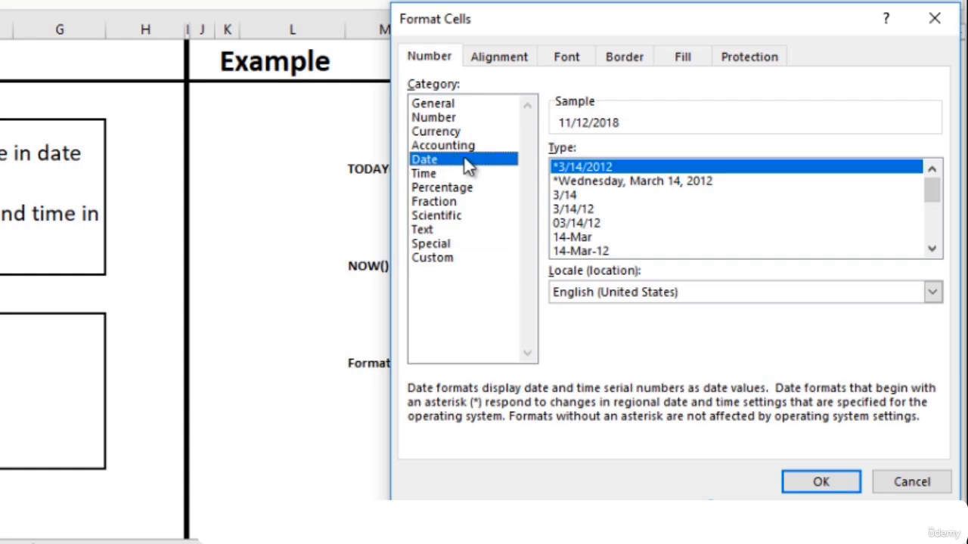
double_click(933, 249)
click(933, 250)
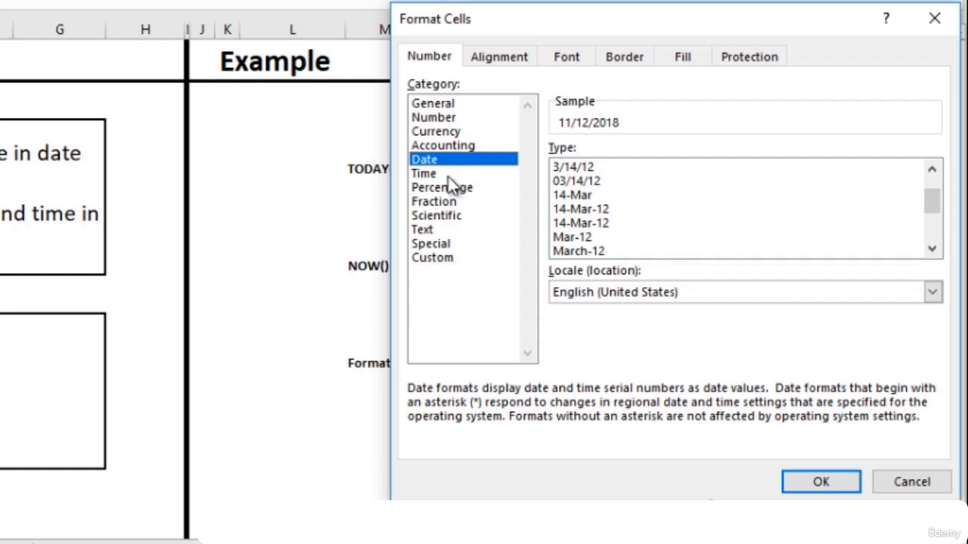
click(499, 175)
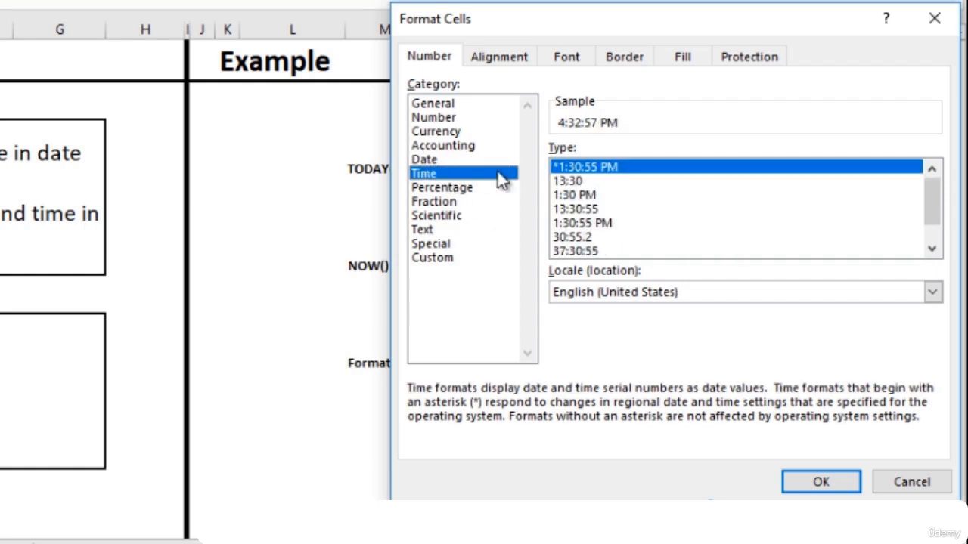
click(930, 248)
click(930, 249)
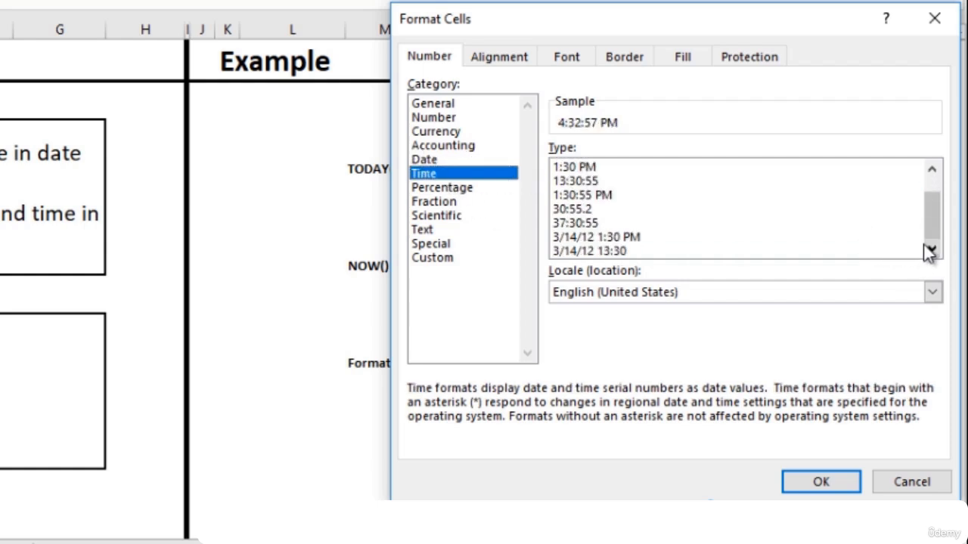
- Apply the custom number format "dd mmmm yy h:mm" to cell O16
click(457, 261)
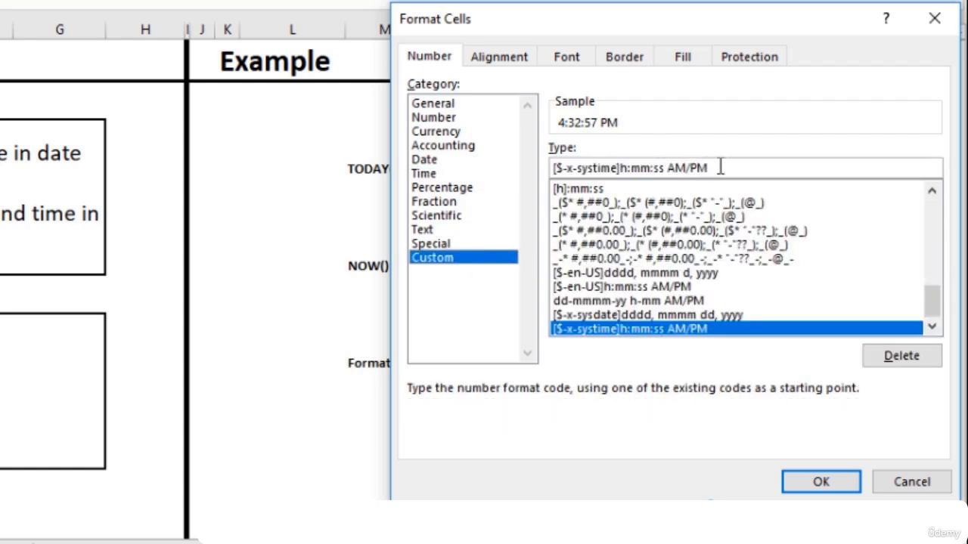
drag(721, 167, 536, 167)
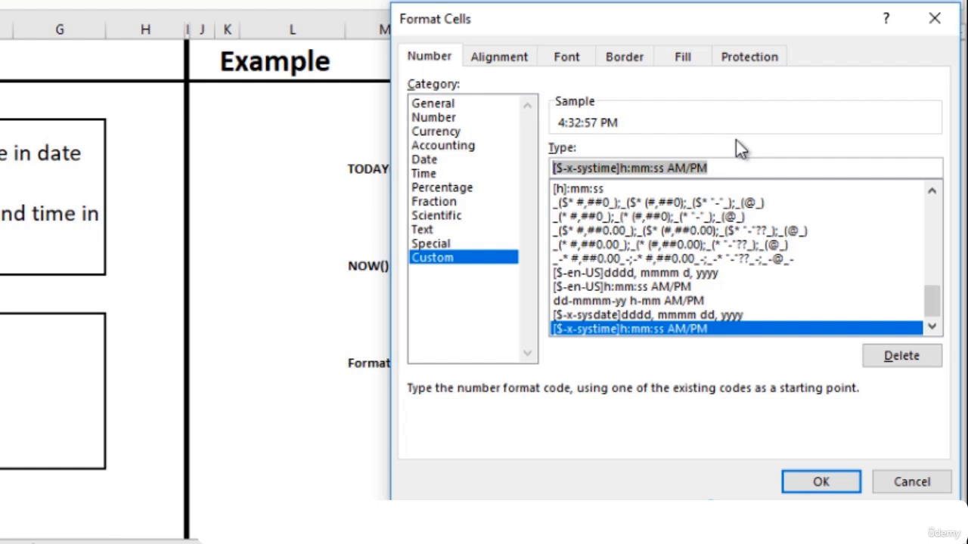
key(BackSpace)
text(mm)
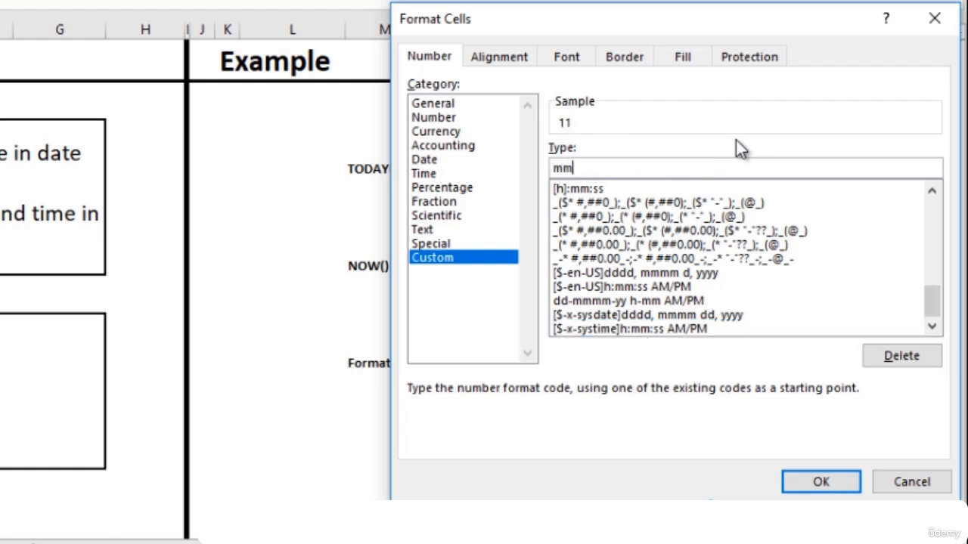
key(BackSpace)
key(BackSpace)
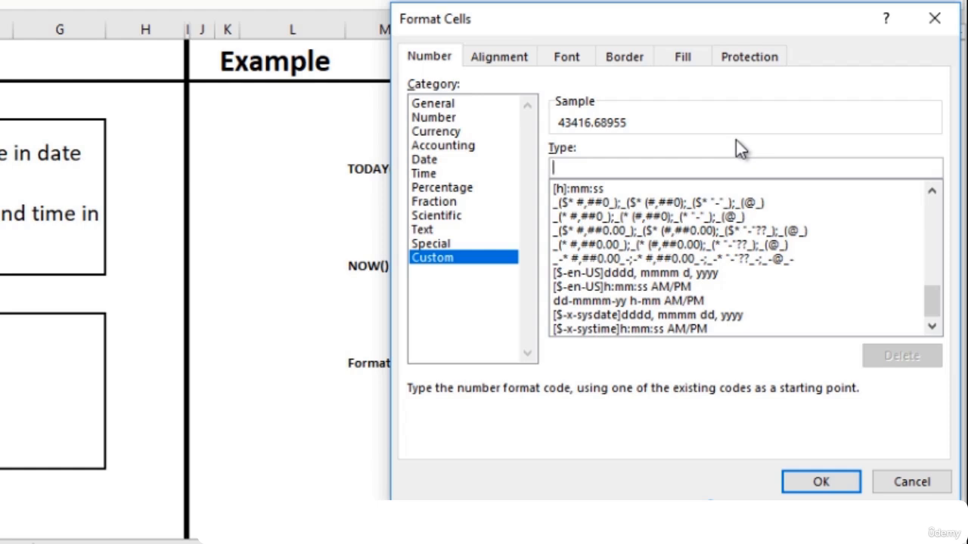
text(dd mmm)
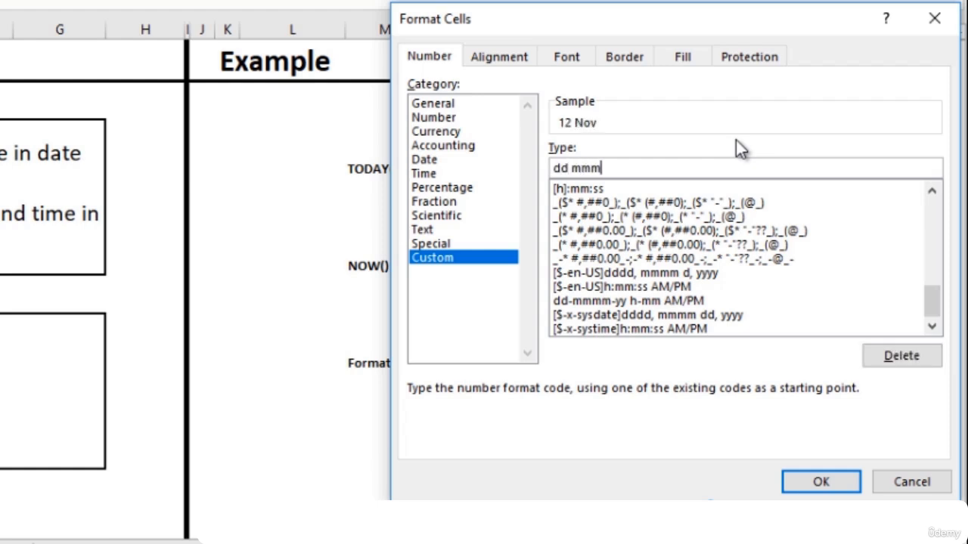
text(m yy)
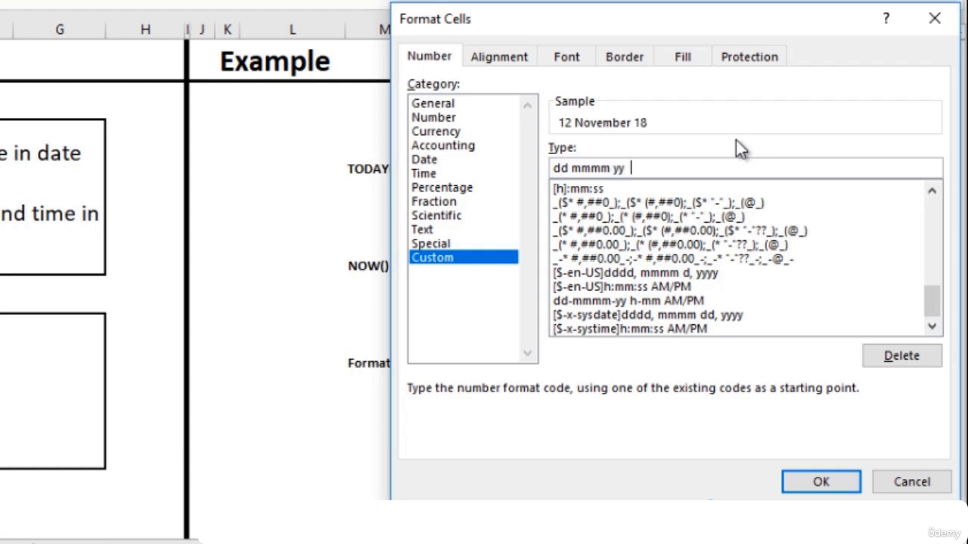
text(  h:mm)
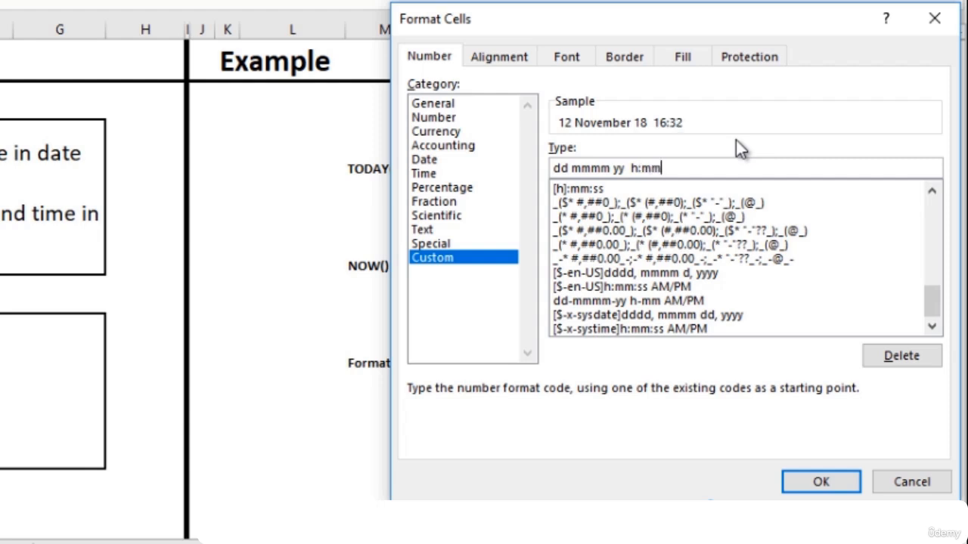
key(Return)
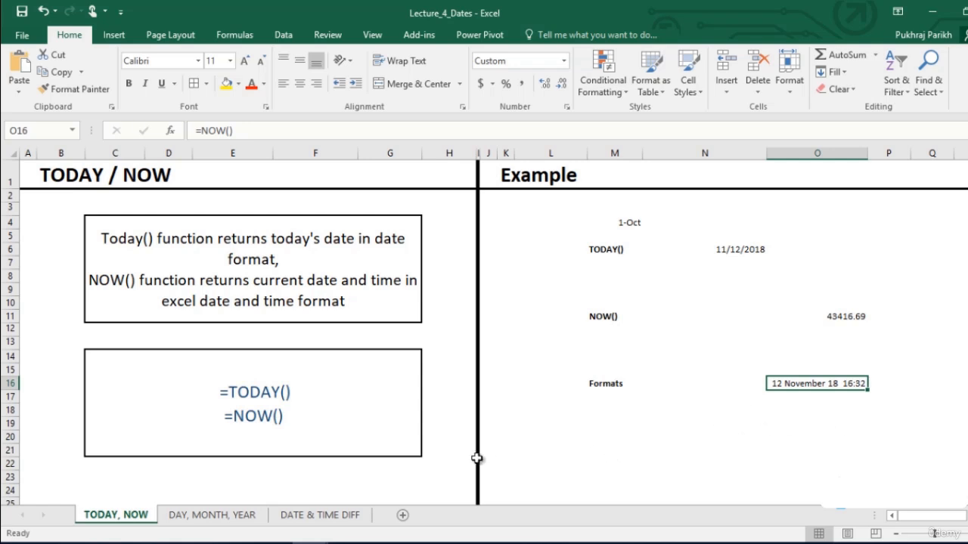
- On the DAY, MONTH, YEAR sheet, enter the formula =DAY(M4) in cell N4
click(204, 515)
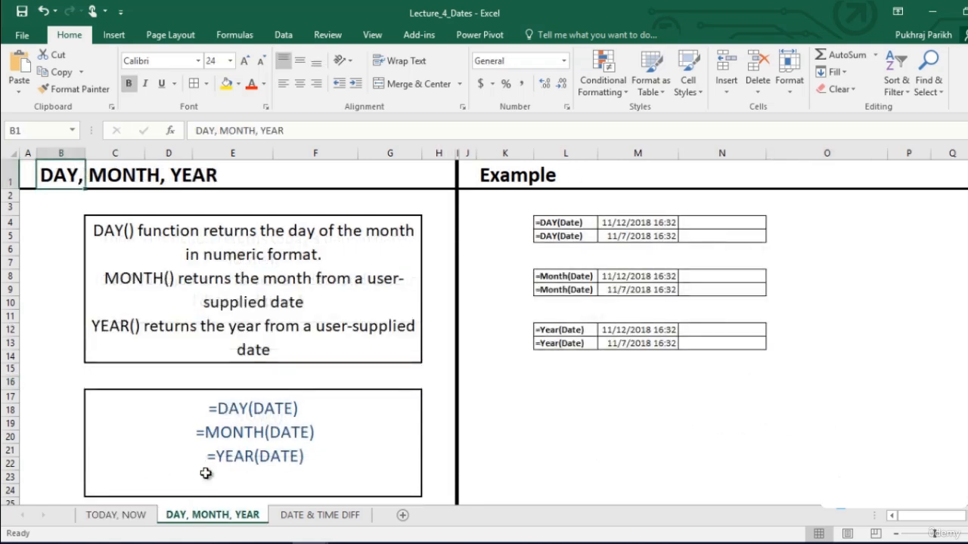
click(707, 219)
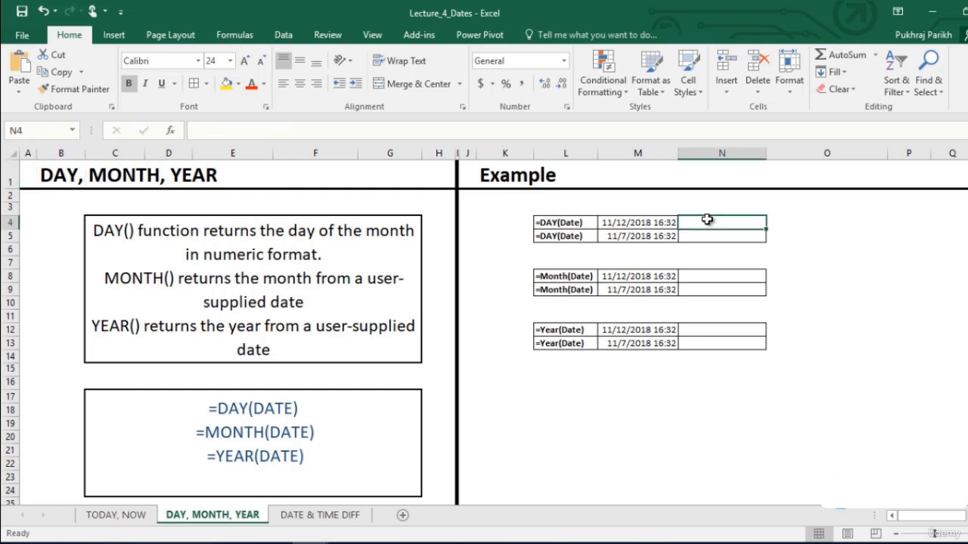
text(=day)
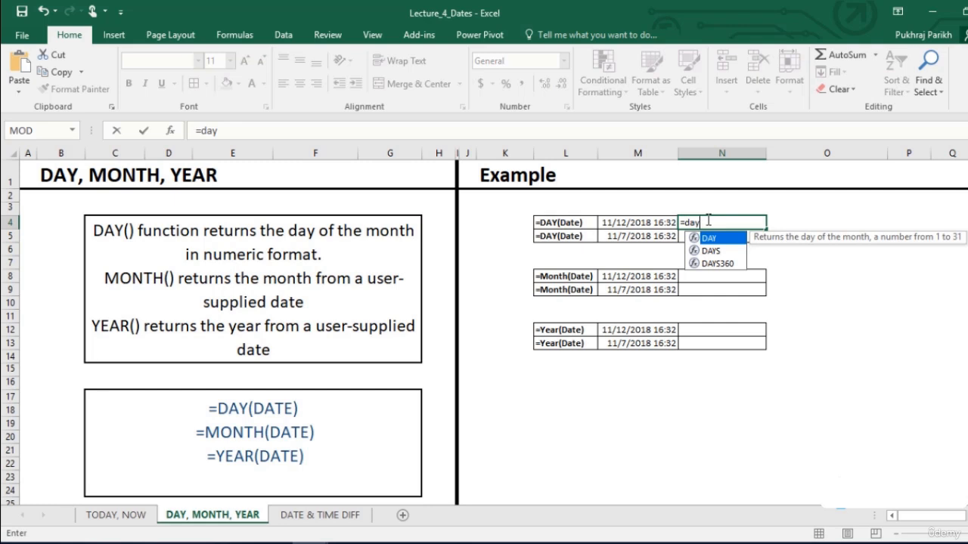
key(Tab)
click(629, 224)
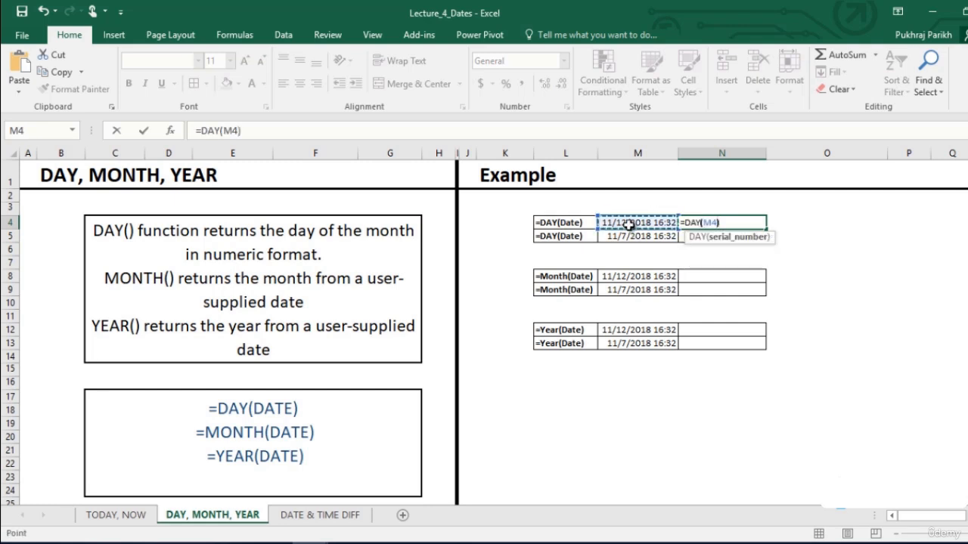
text())
key(Return)
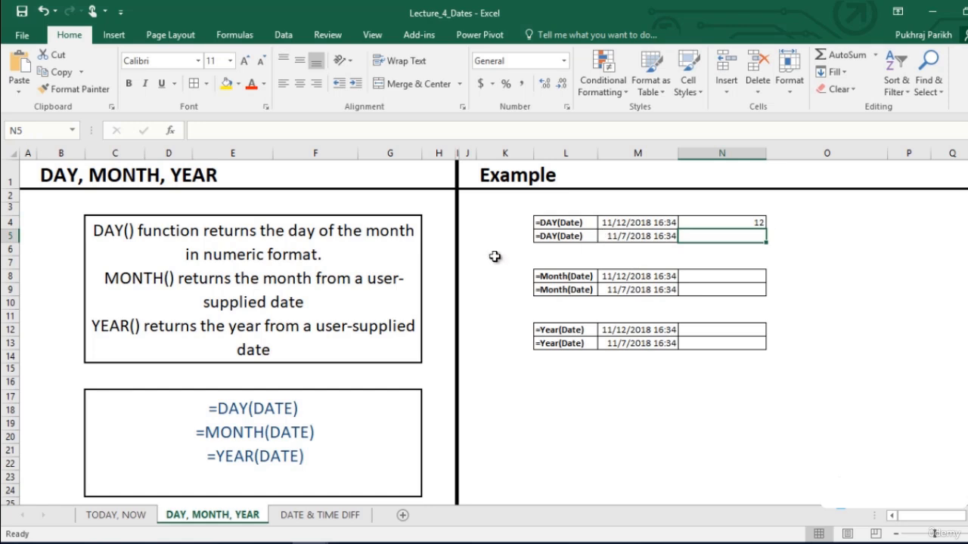
- Fill the DAY formula from cell N4 down to N5
click(549, 263)
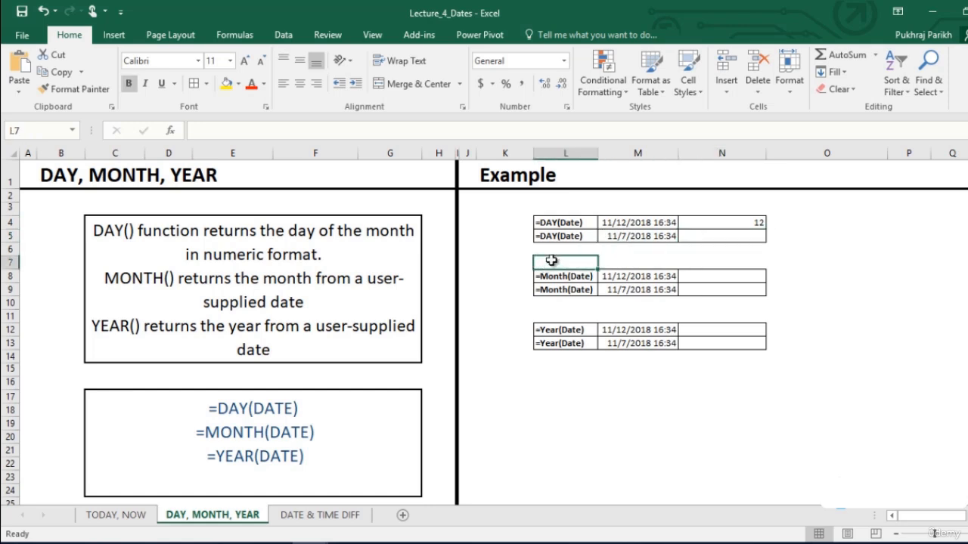
click(724, 219)
drag(765, 228, 764, 231)
- Enter the formula =MONTH(M8) in cell N8 and fill it down to N9
click(721, 277)
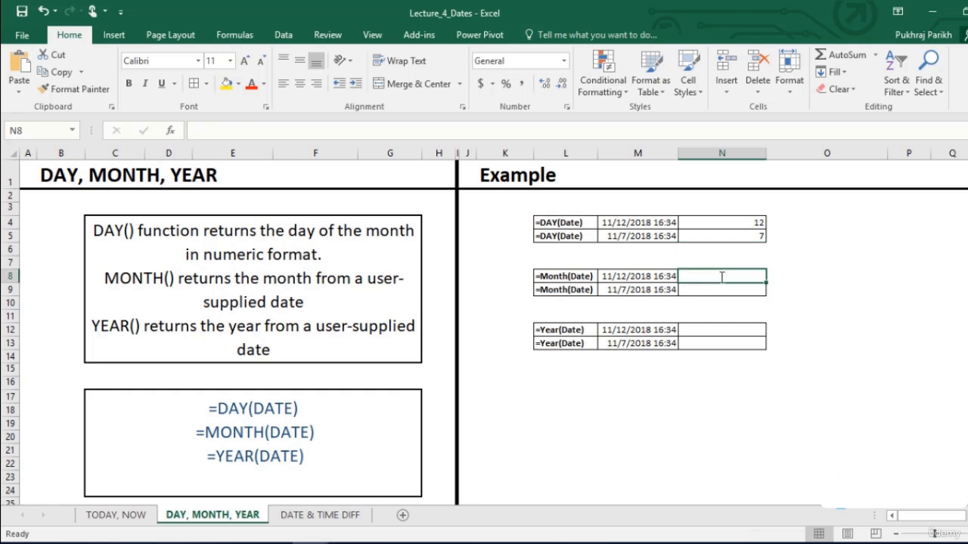
text(=mon)
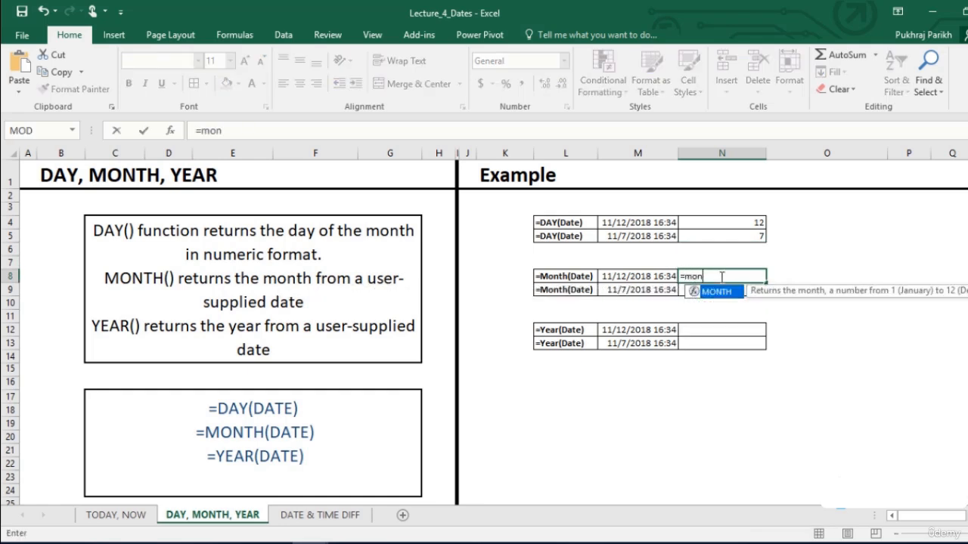
text(th)
key(Tab)
key(Left)
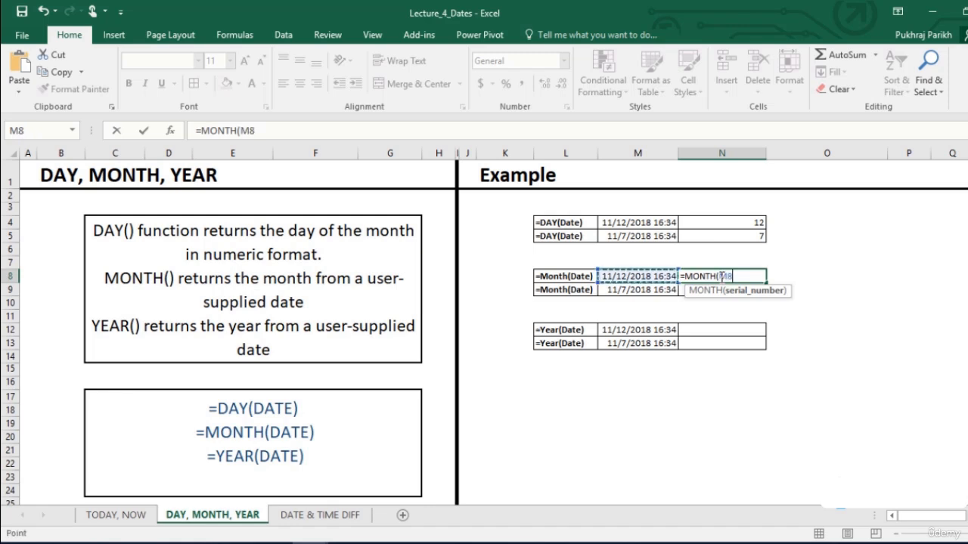
key(Return)
click(720, 278)
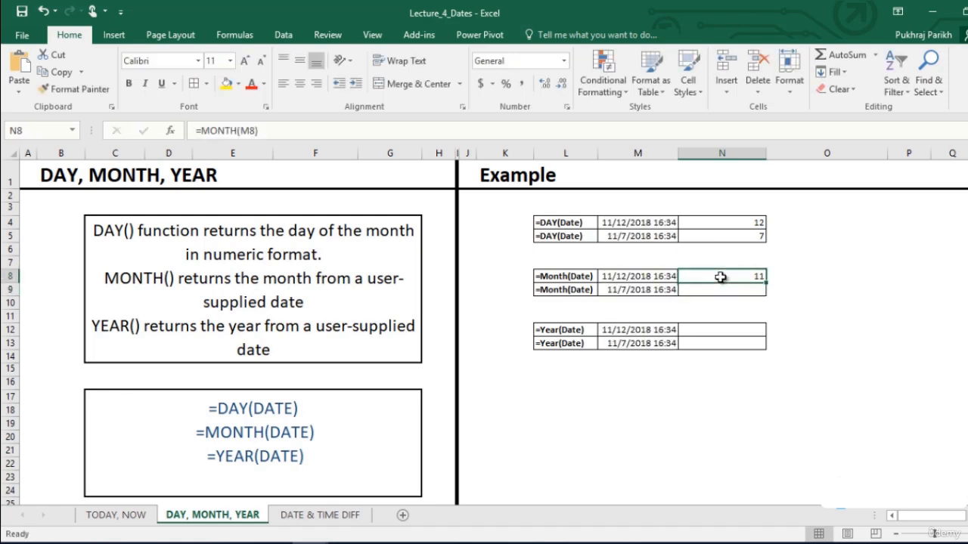
drag(765, 282, 762, 292)
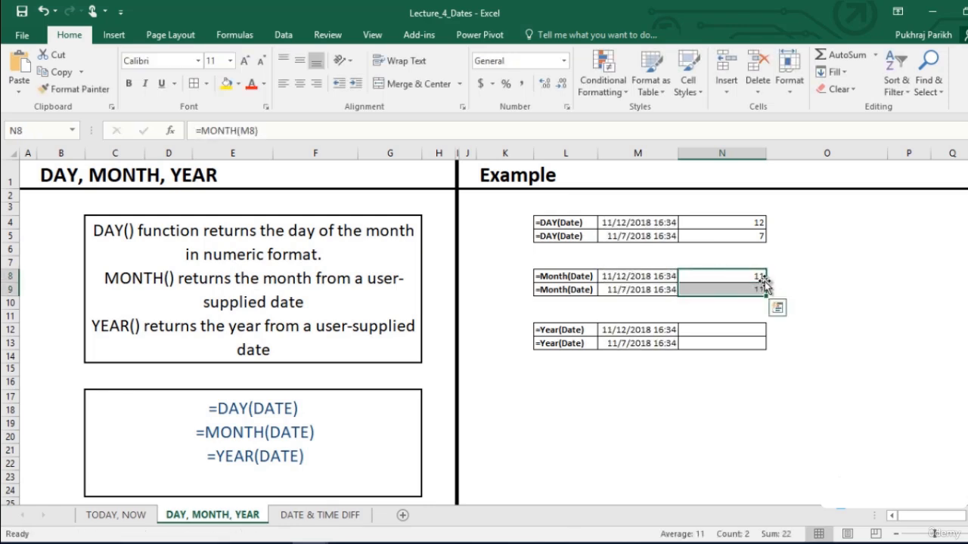
- Enter the formula =YEAR(M12) in cell N12 and fill it down to N13
click(744, 331)
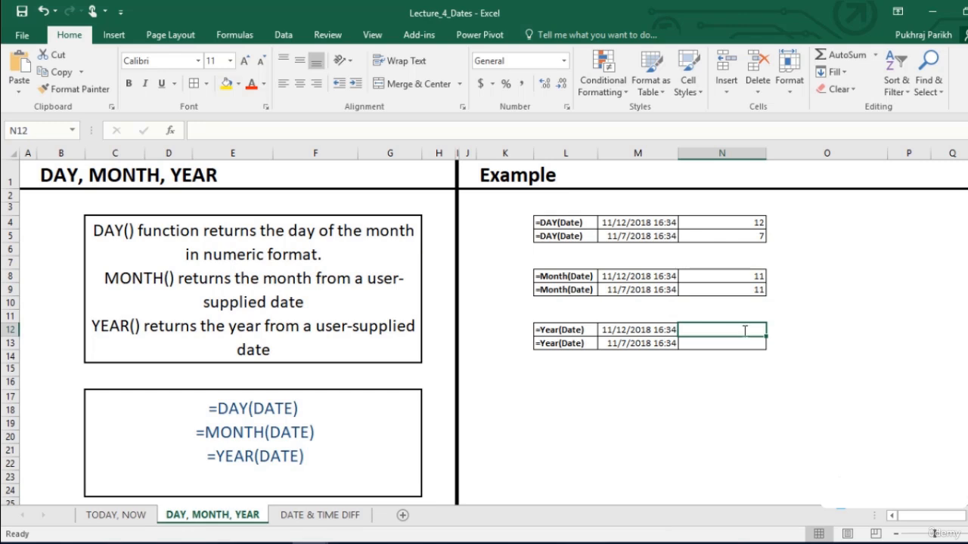
text(=year)
key(Tab)
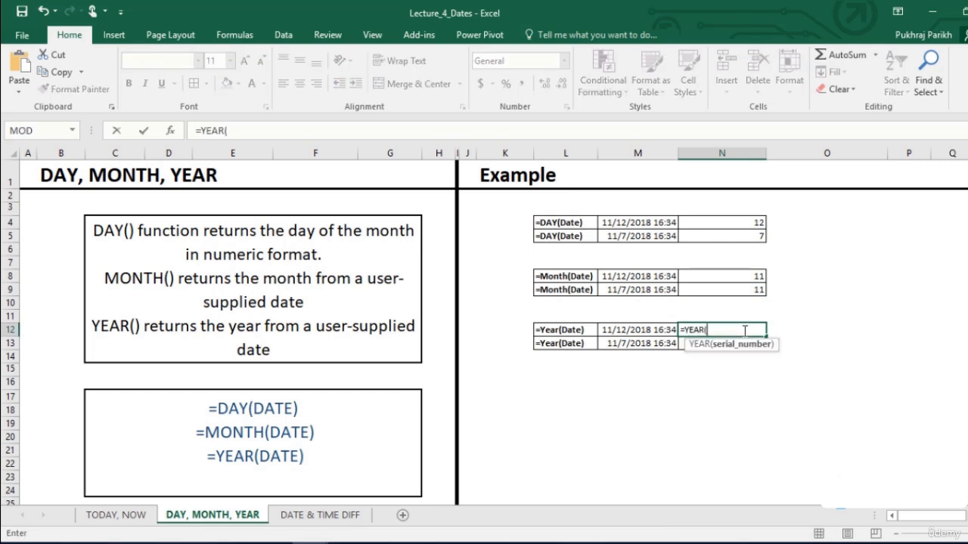
click(654, 330)
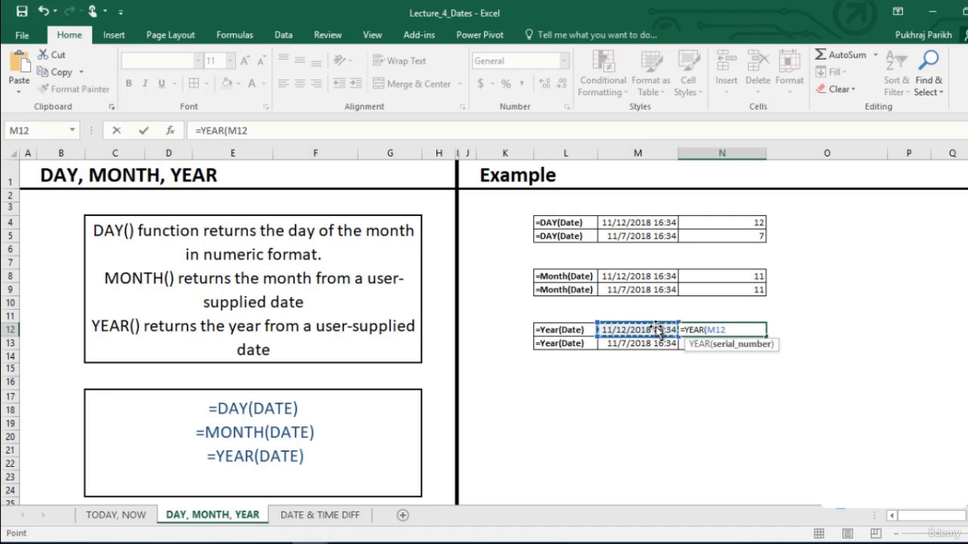
key(Return)
key(Up)
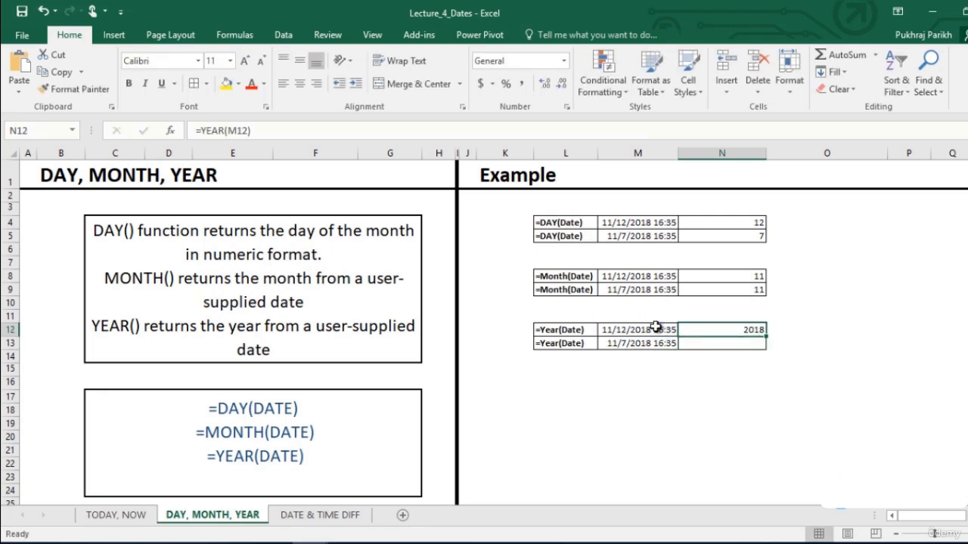
drag(765, 336, 765, 347)
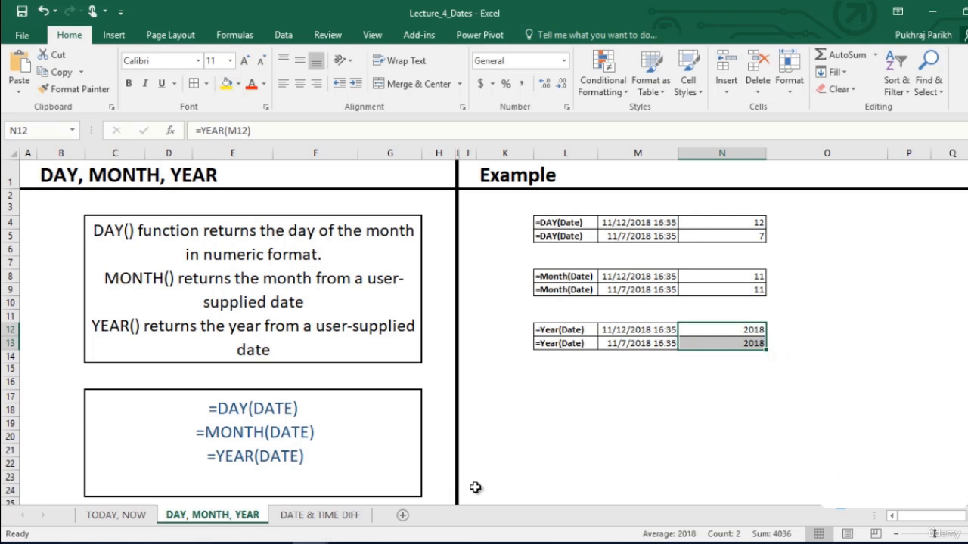
- On the DATE & TIME DIFF sheet, enter =DAYS(M5,N5) in Difference cell O5 and fill it down to O6
click(332, 514)
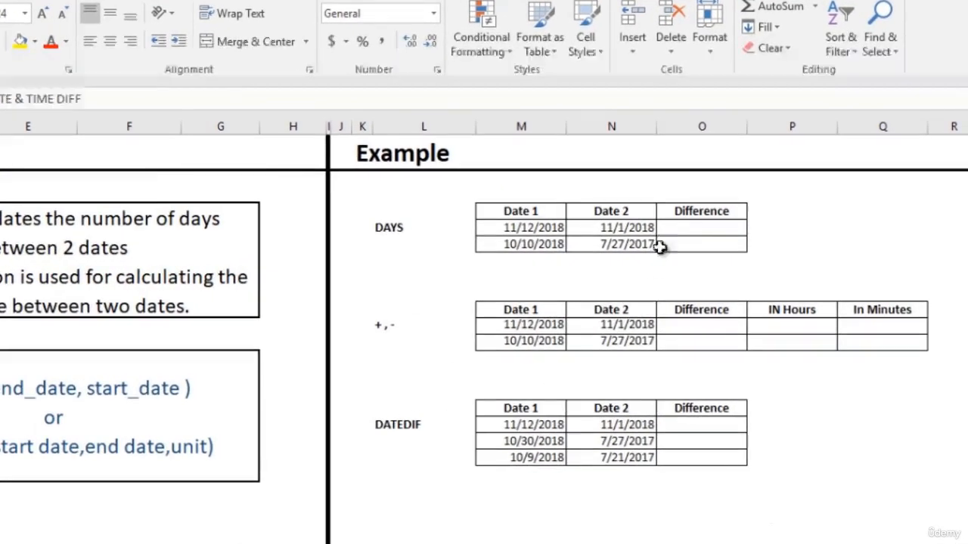
click(761, 237)
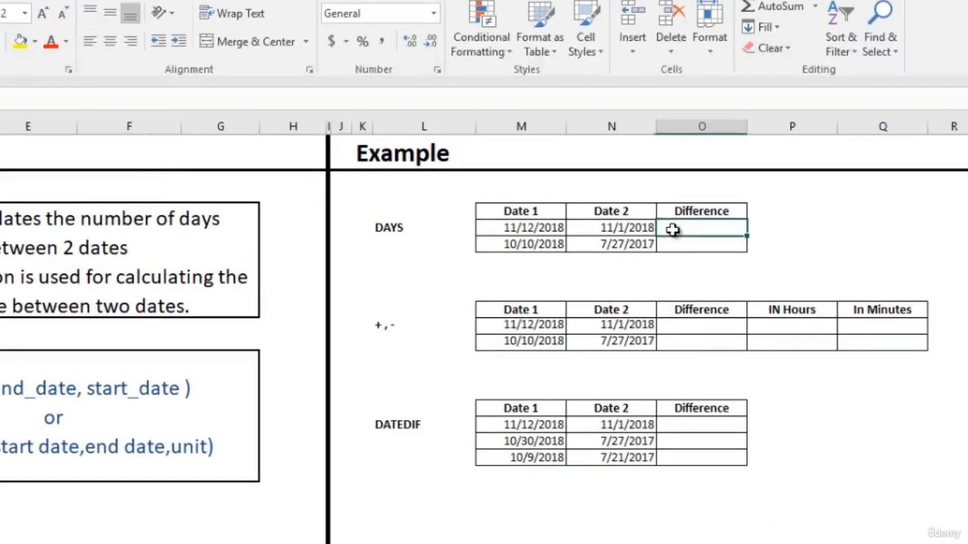
text(=day)
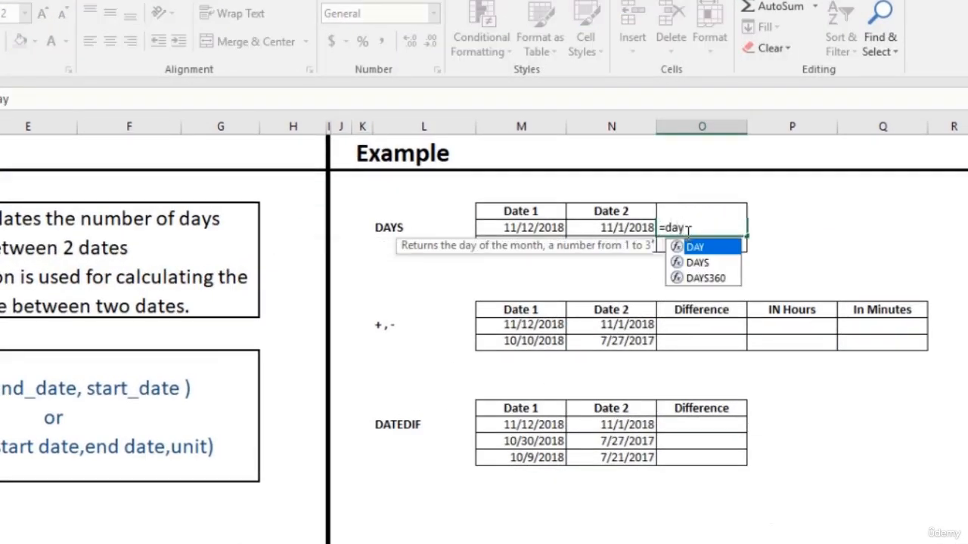
key(Down)
key(Tab)
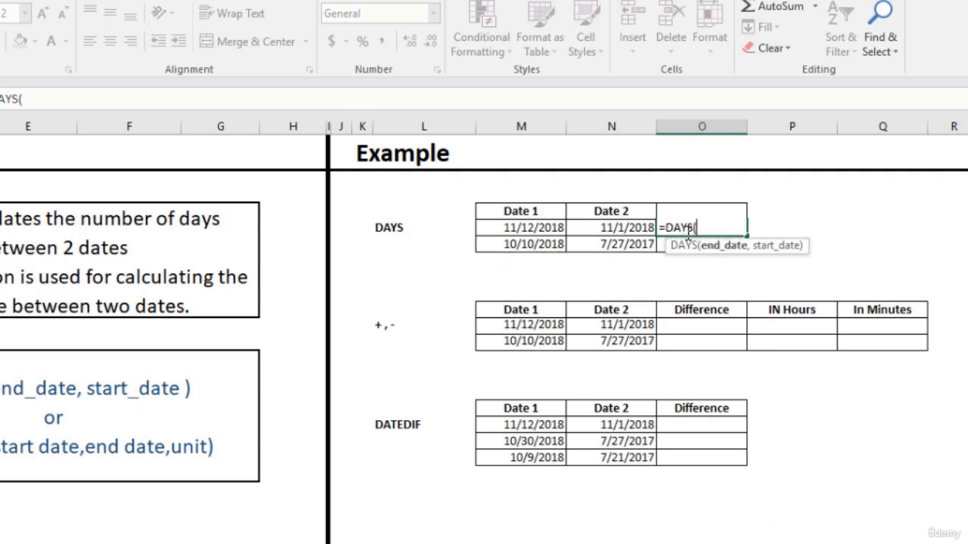
click(558, 226)
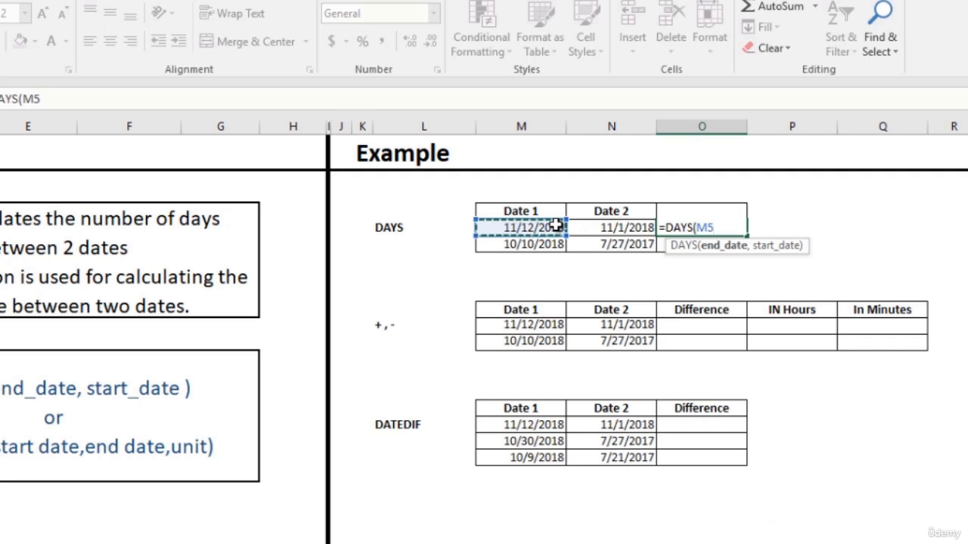
text(,)
click(600, 227)
key(Return)
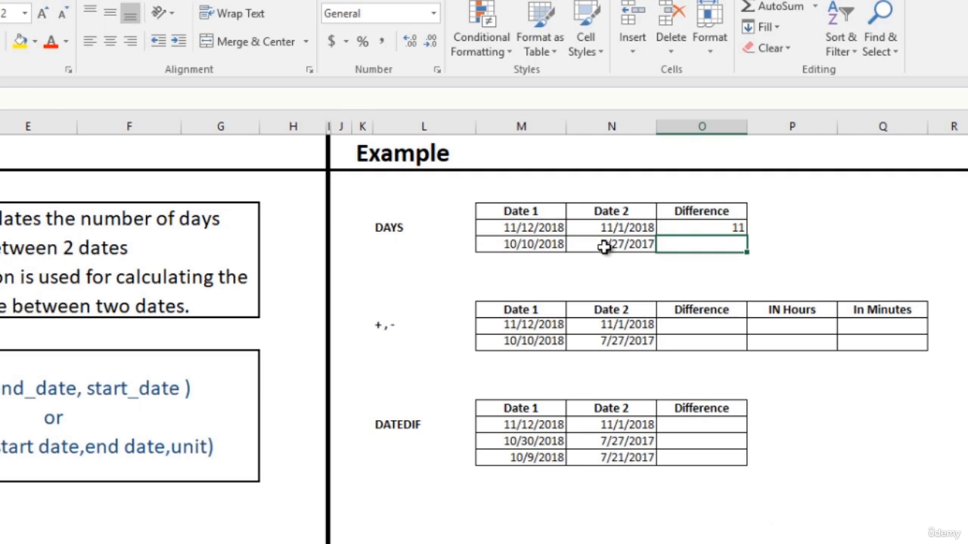
click(745, 226)
drag(748, 235, 750, 240)
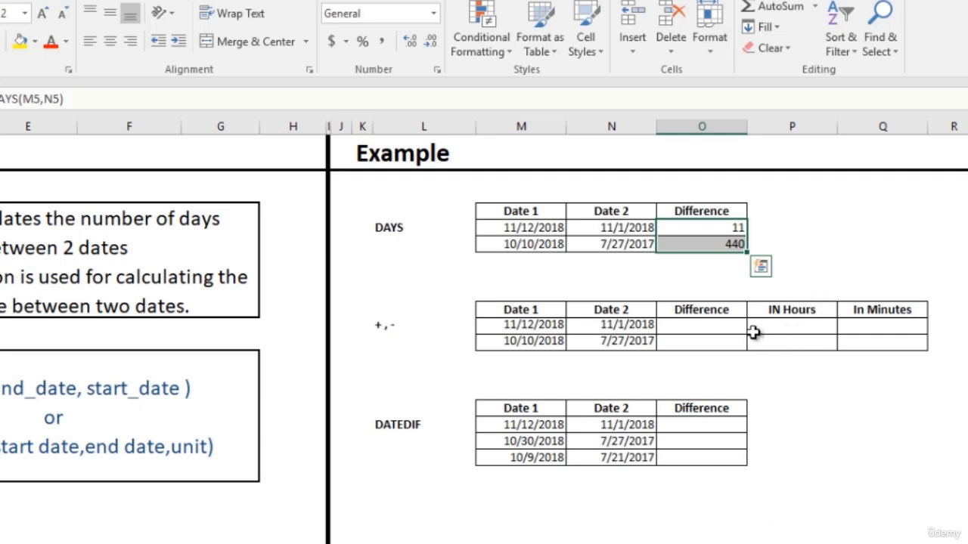
- In the + , - table, enter =M11-N11 in Difference cell O11 and fill it down to O12
click(714, 312)
click(714, 323)
click(714, 324)
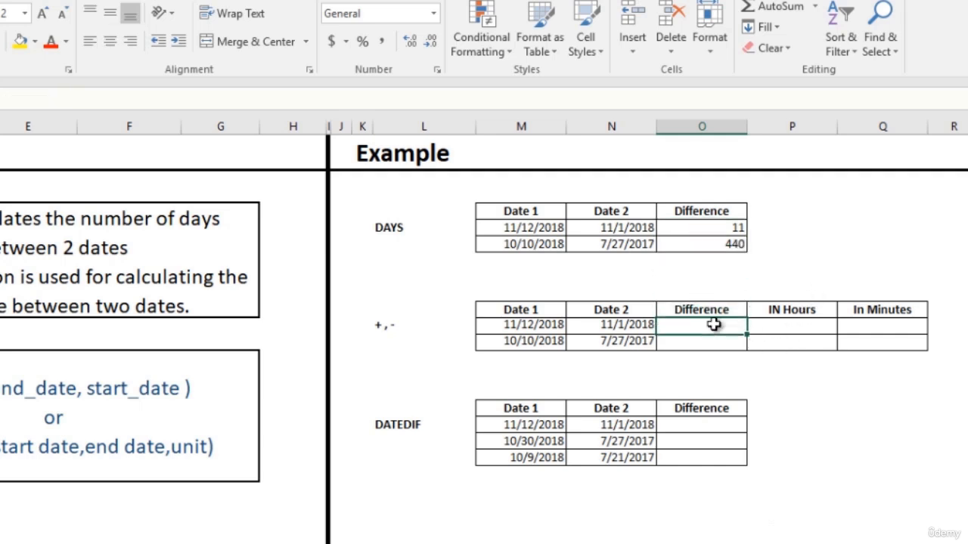
text(=)
click(520, 325)
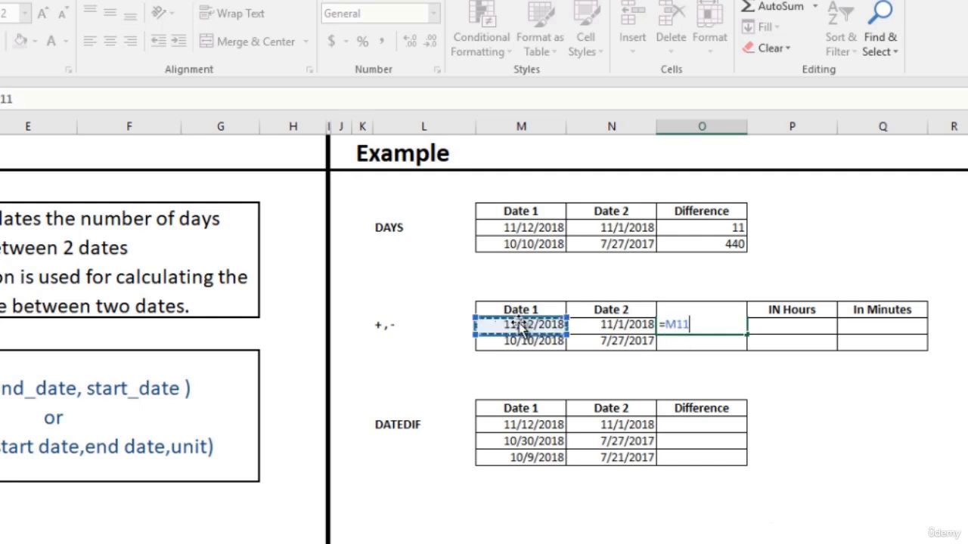
text(-)
click(620, 323)
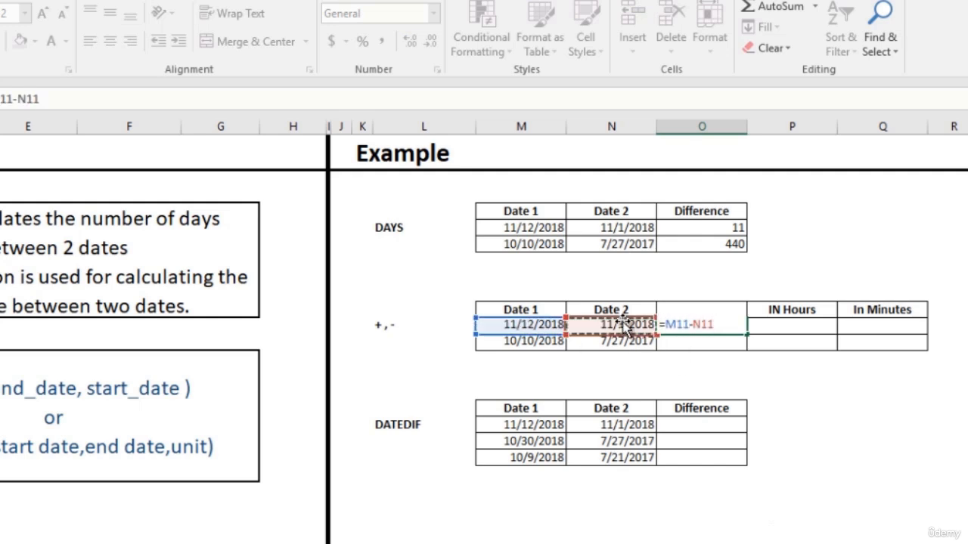
key(Return)
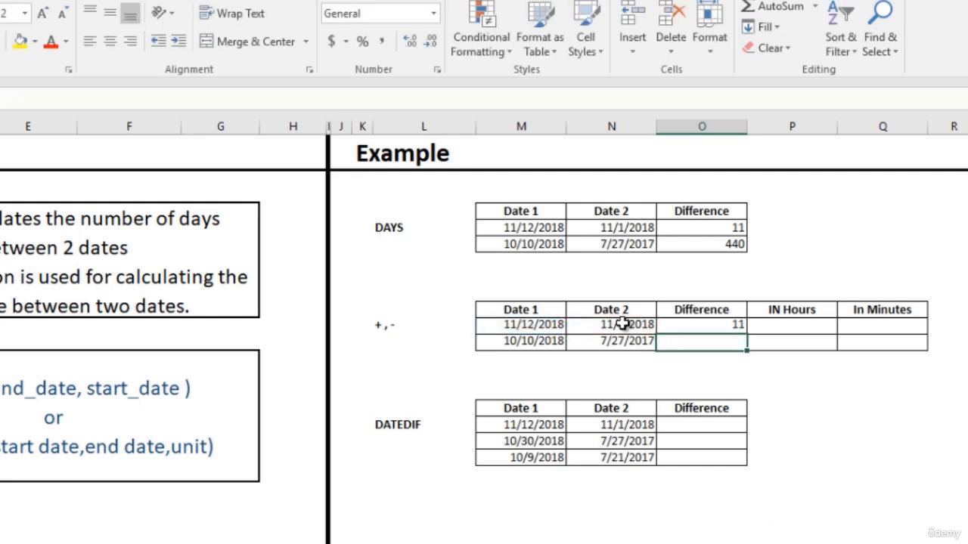
click(702, 323)
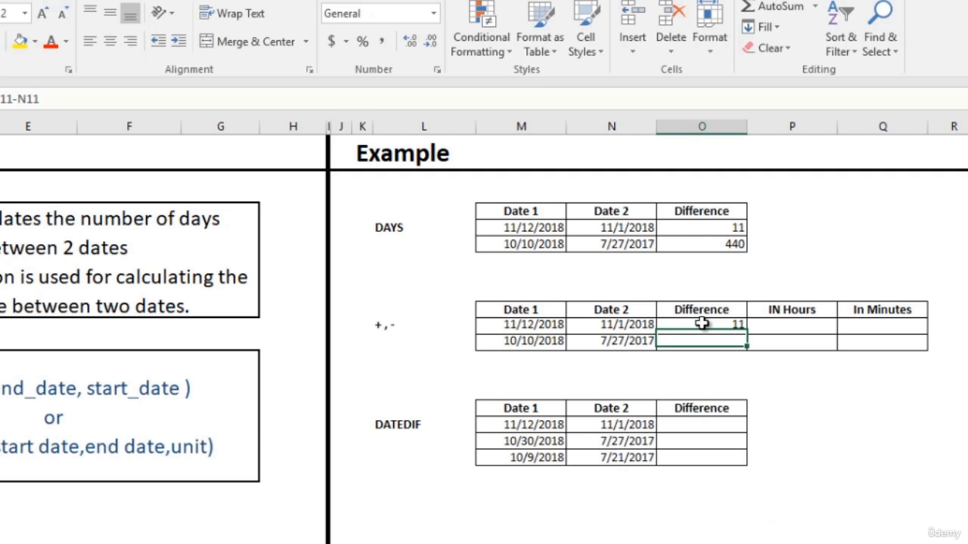
double_click(747, 333)
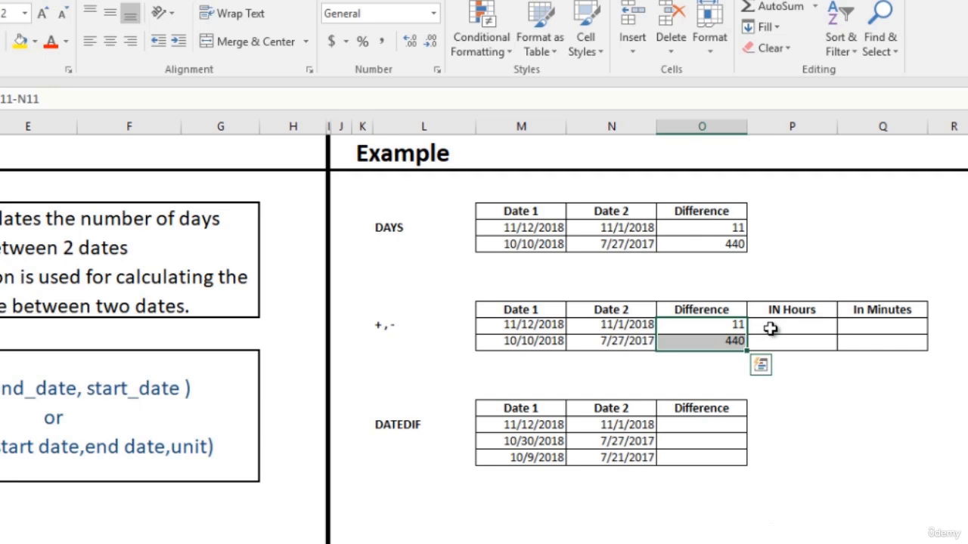
- Enter =O11*24 in the IN Hours cell P11 and fill it down to P12
click(770, 329)
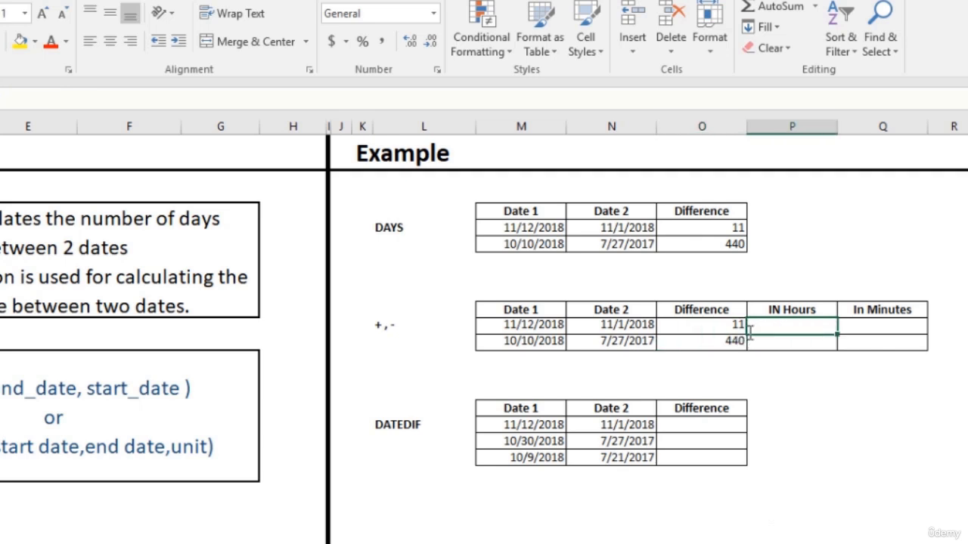
text(=)
click(715, 324)
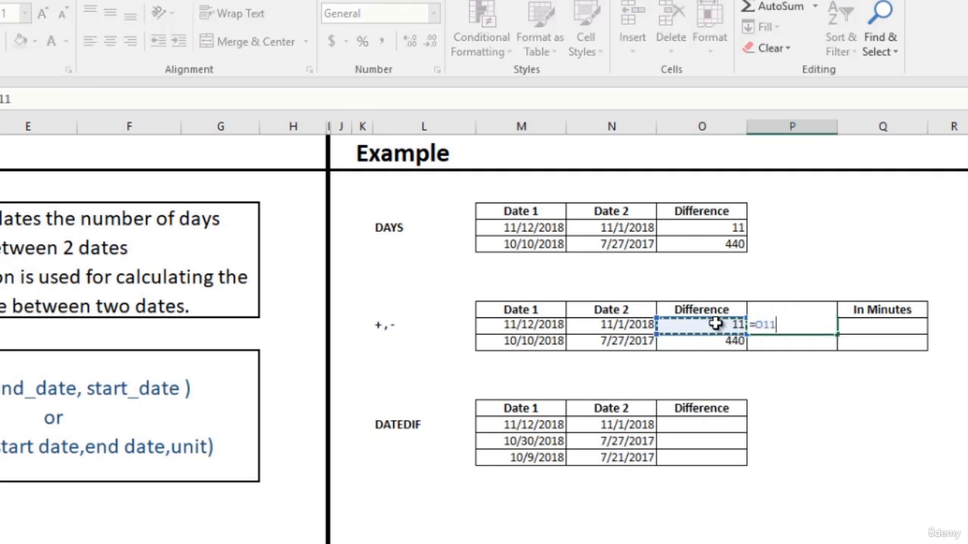
text(*)
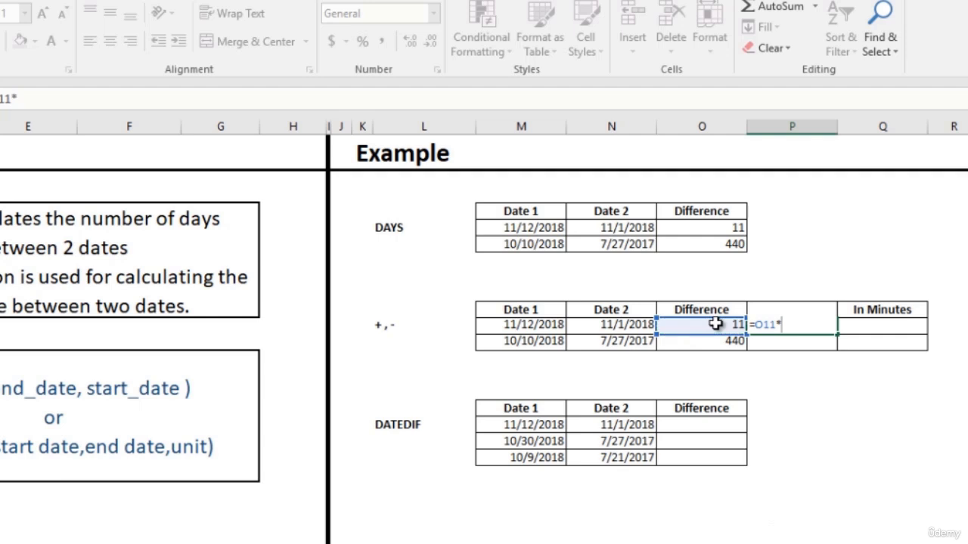
text(24)
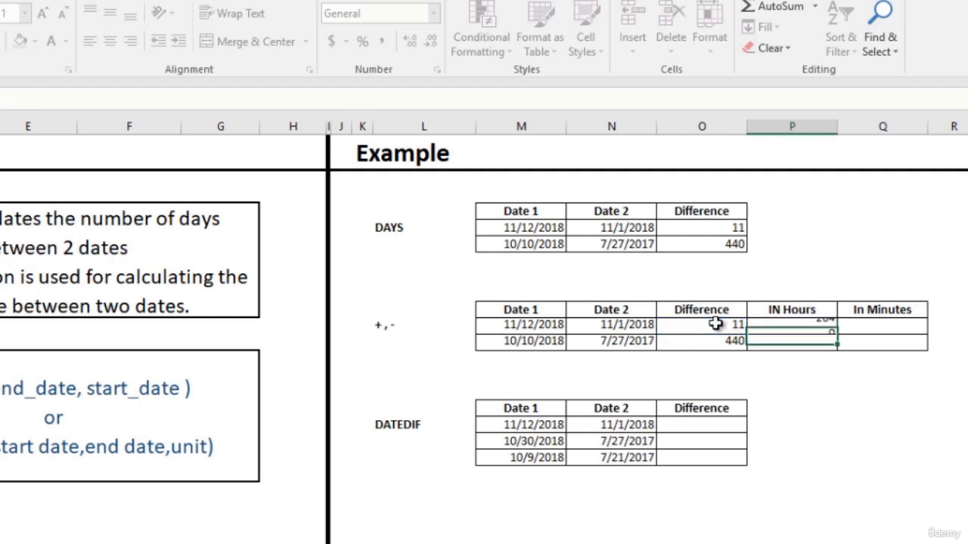
click(821, 323)
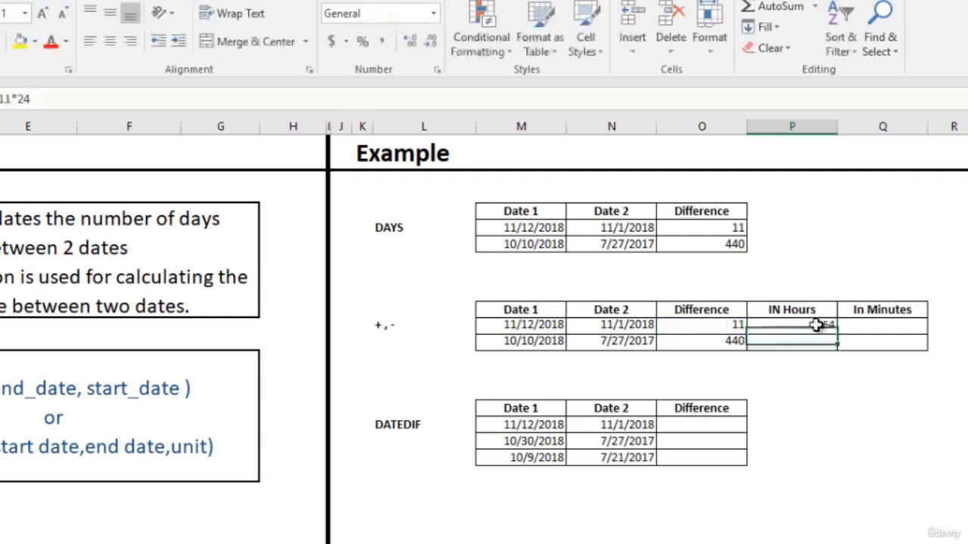
drag(842, 338, 840, 350)
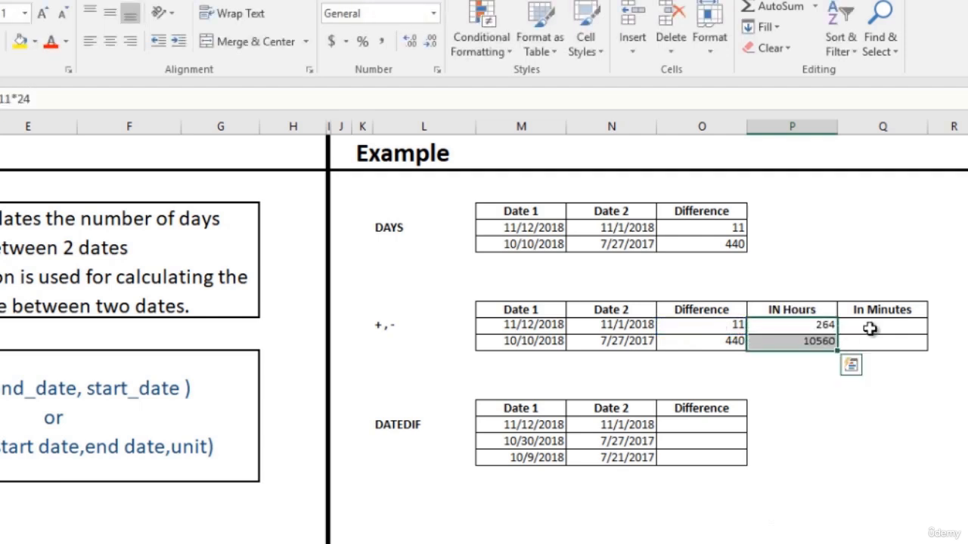
- Enter =P11*60 in the In Minutes cell Q11 and fill it down to Q12
click(871, 327)
text(=)
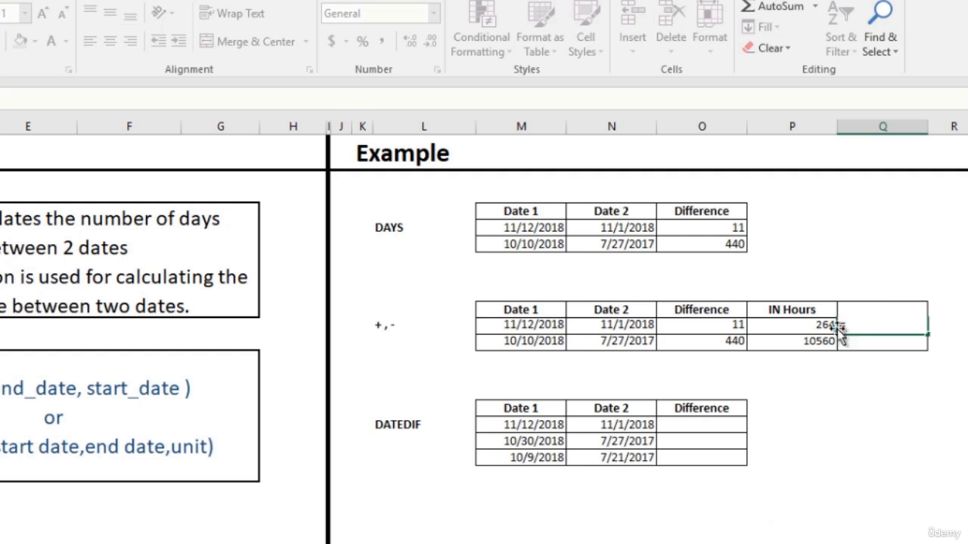
click(803, 325)
text(*)
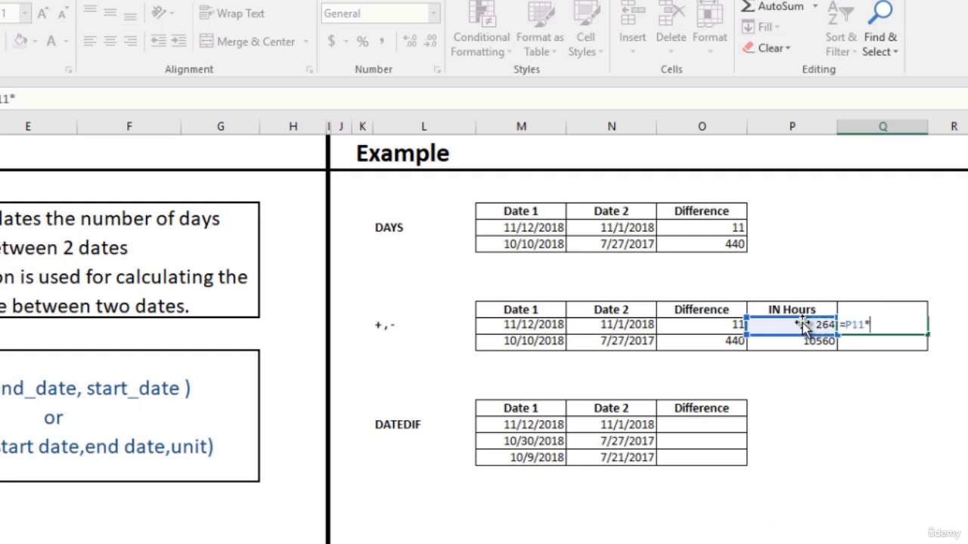
text(60)
key(Return)
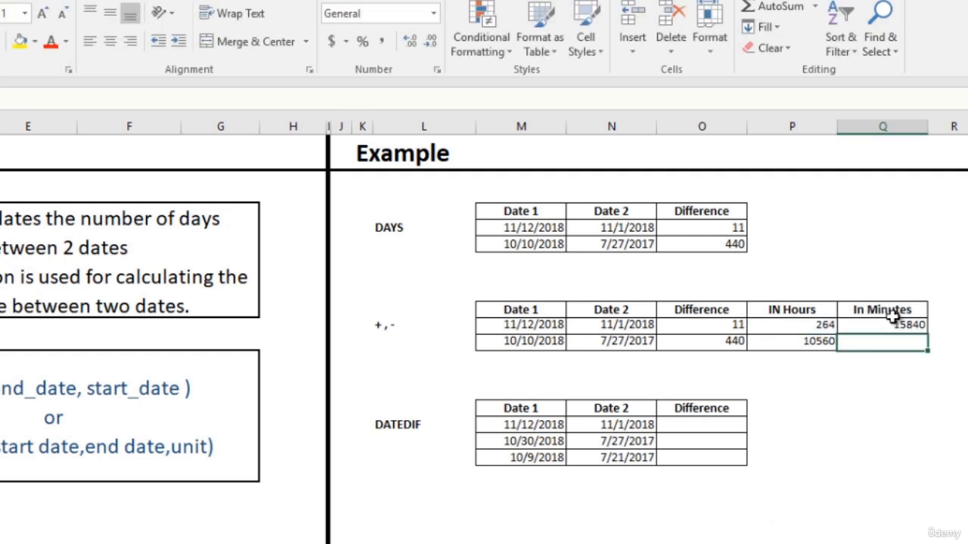
click(919, 325)
drag(927, 332, 919, 349)
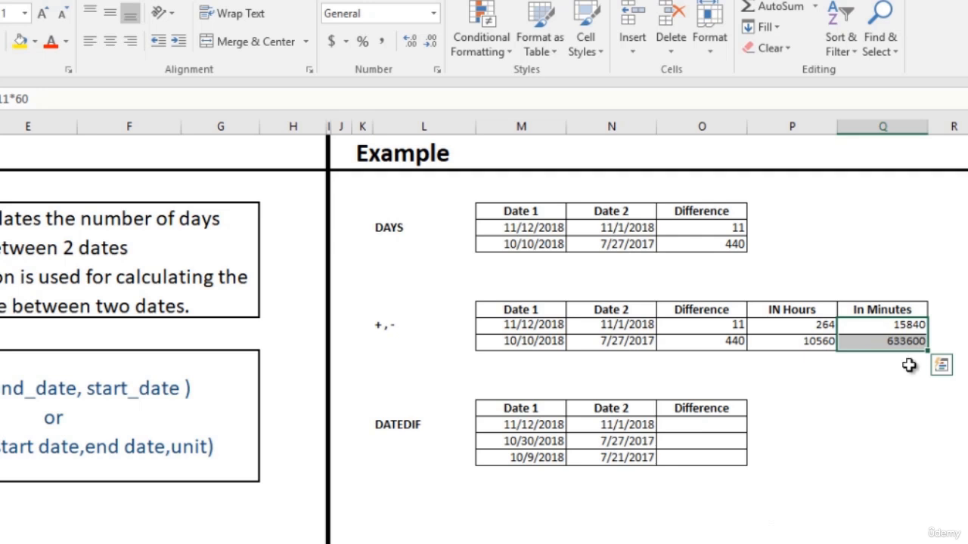
- In the DATEDIF table, enter =DATEDIF(N17,M17,"d") in Difference cell O17 to get the difference in days
click(722, 424)
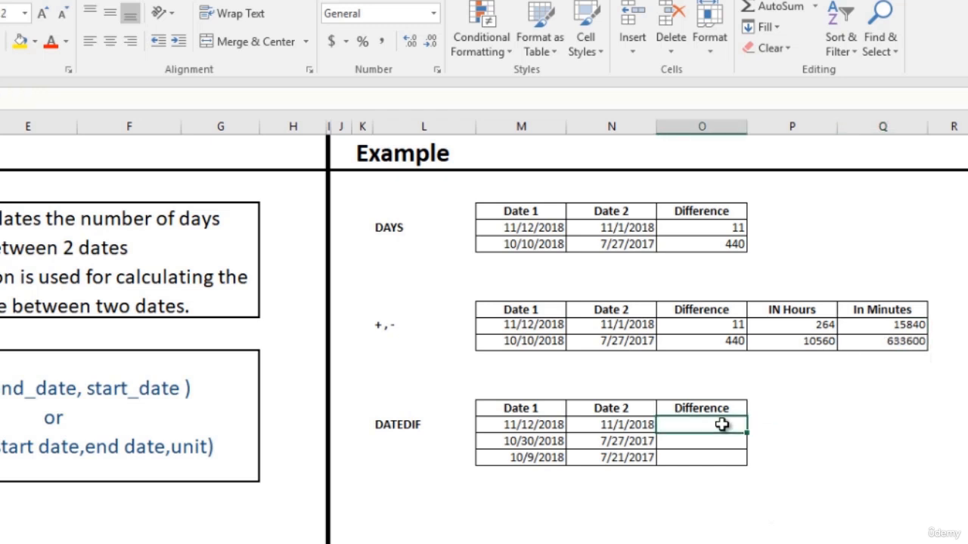
text(=date)
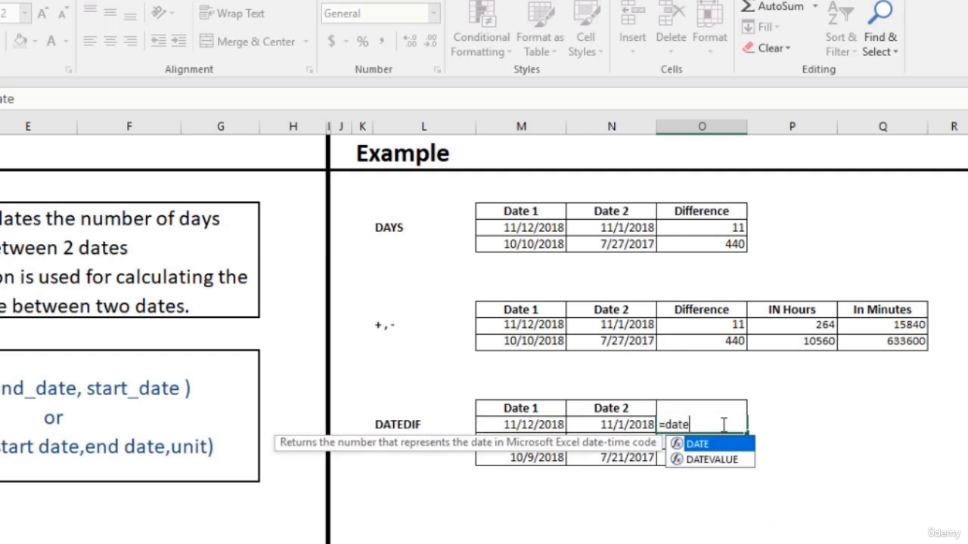
text(dif)
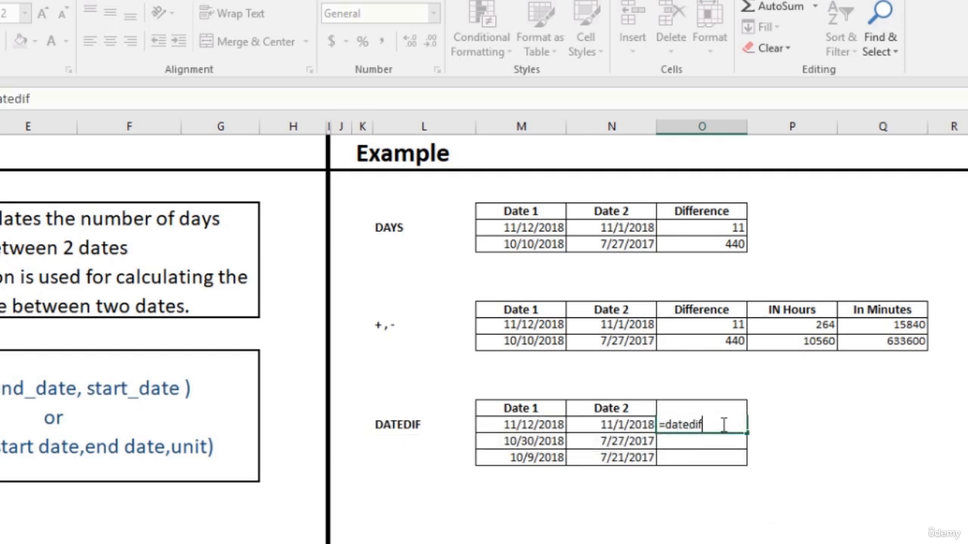
text(()
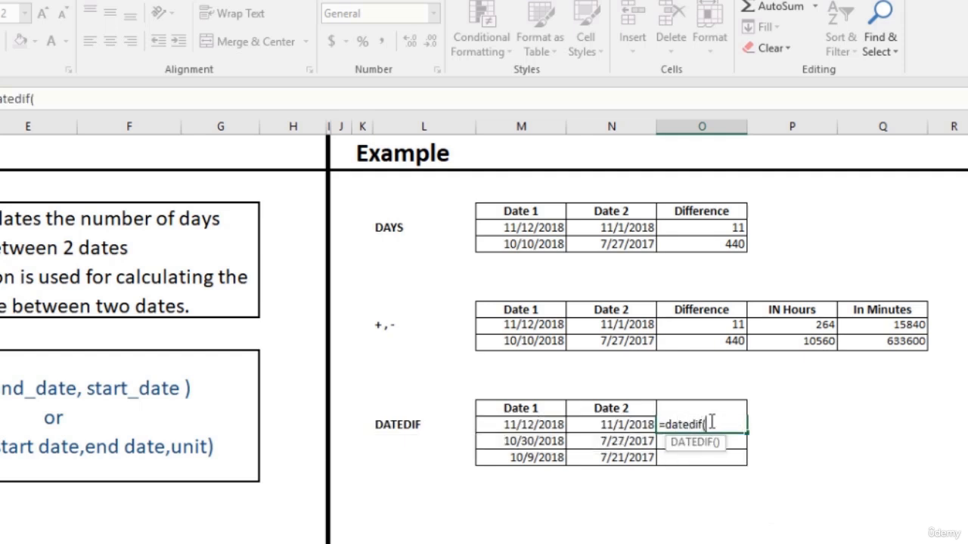
key(Left)
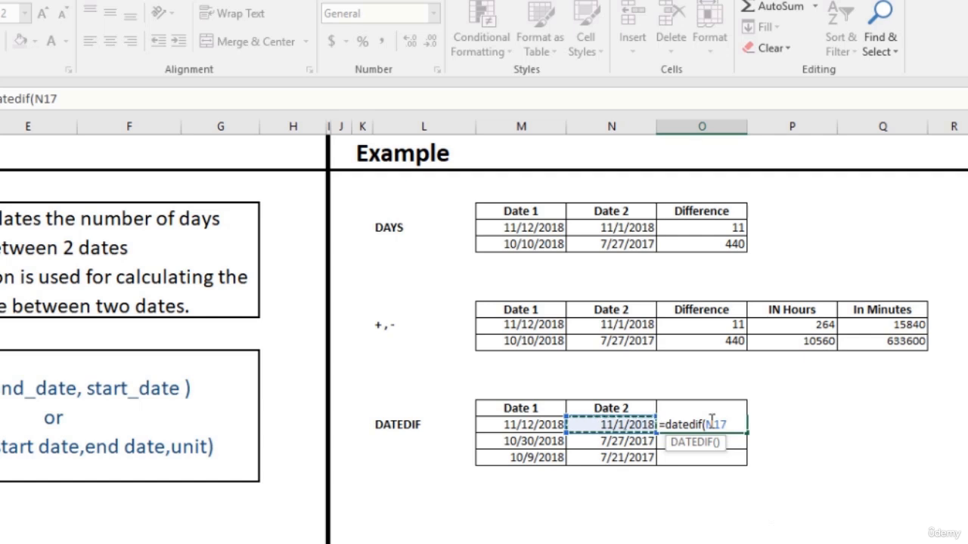
text(,)
key(Left)
key(Left)
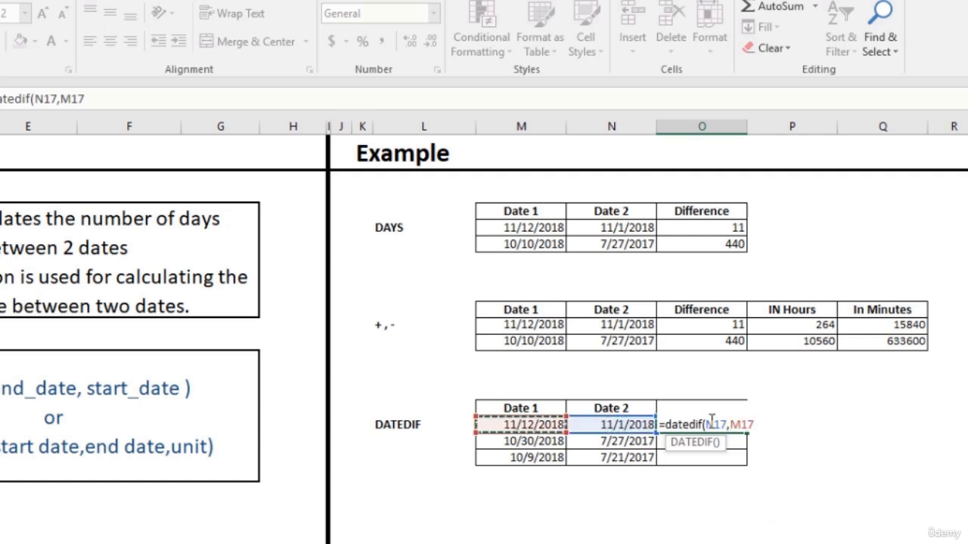
text(,)
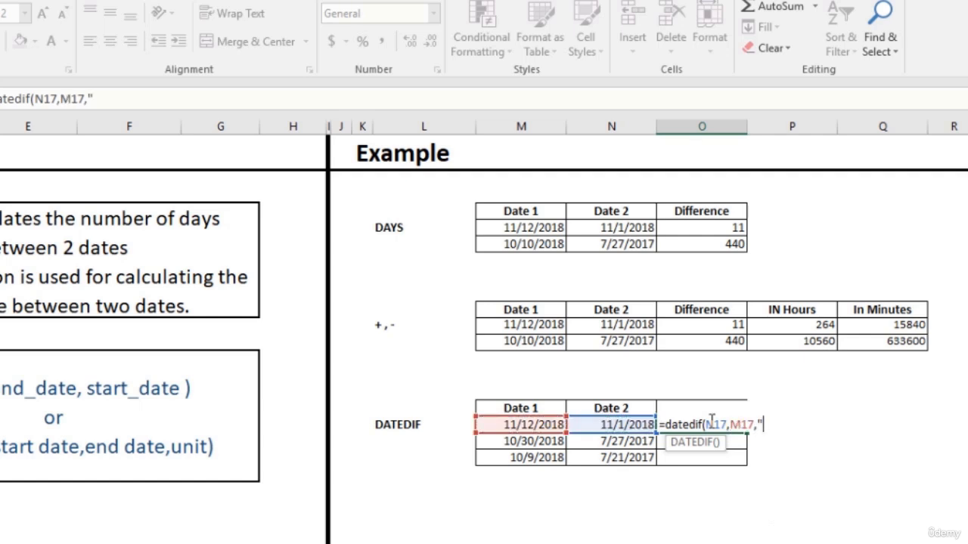
text("d"))
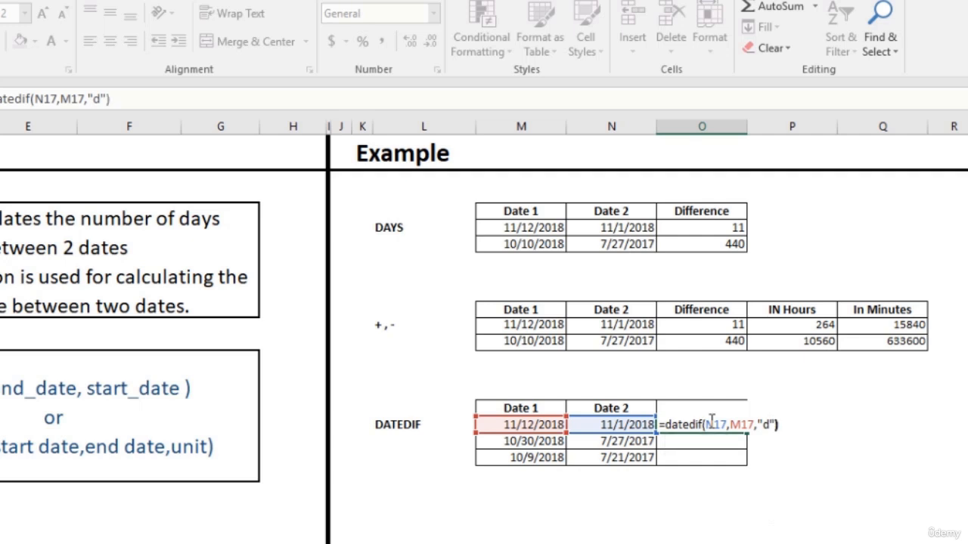
key(Return)
click(712, 425)
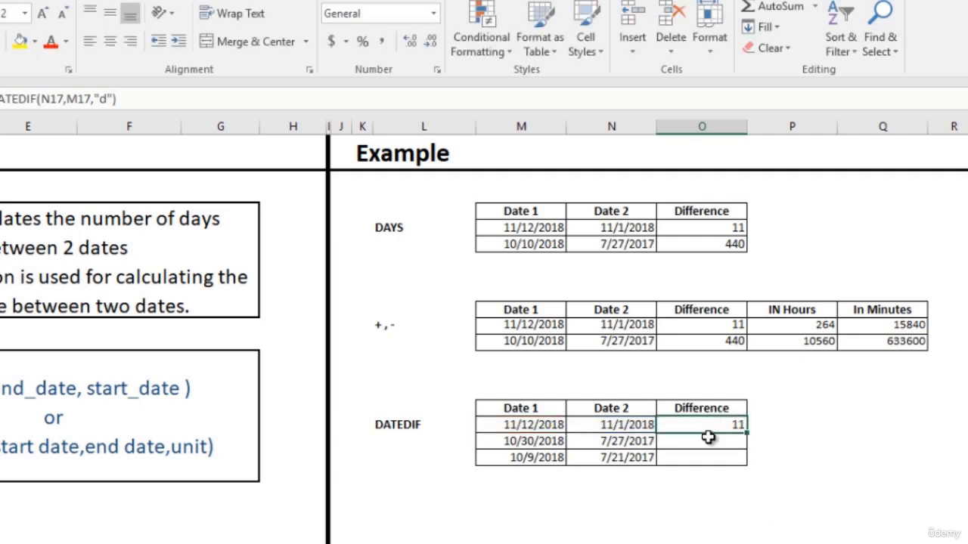
- Enter =DATEDIF(N18,M18,"m") in Difference cell O18 to get the difference in months
click(706, 442)
text(=da)
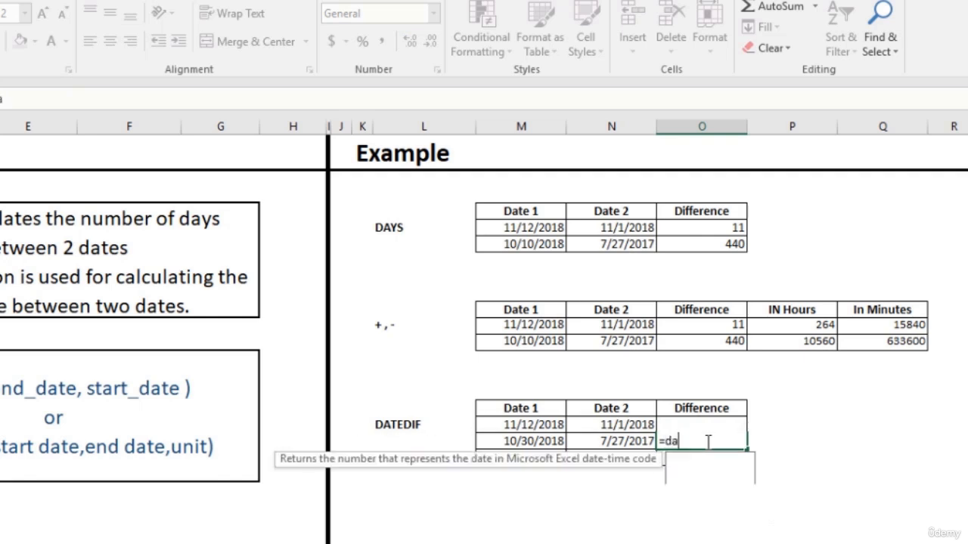
text(tedif)
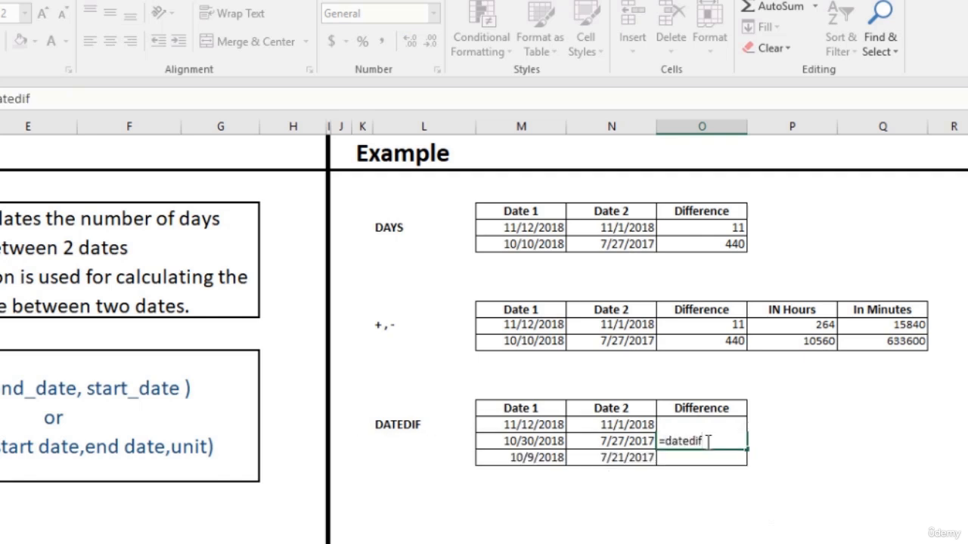
text(()
key(Left)
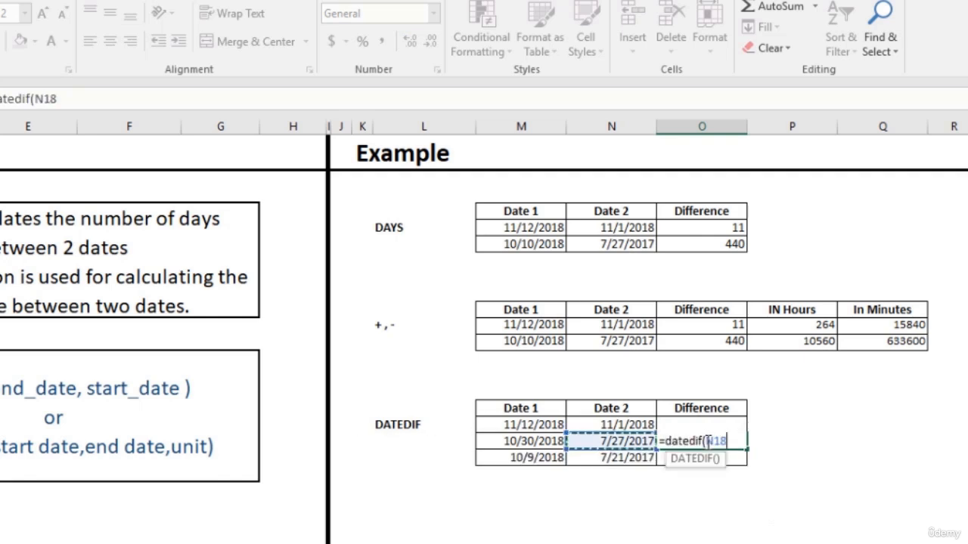
text(,)
key(Left)
key(Left)
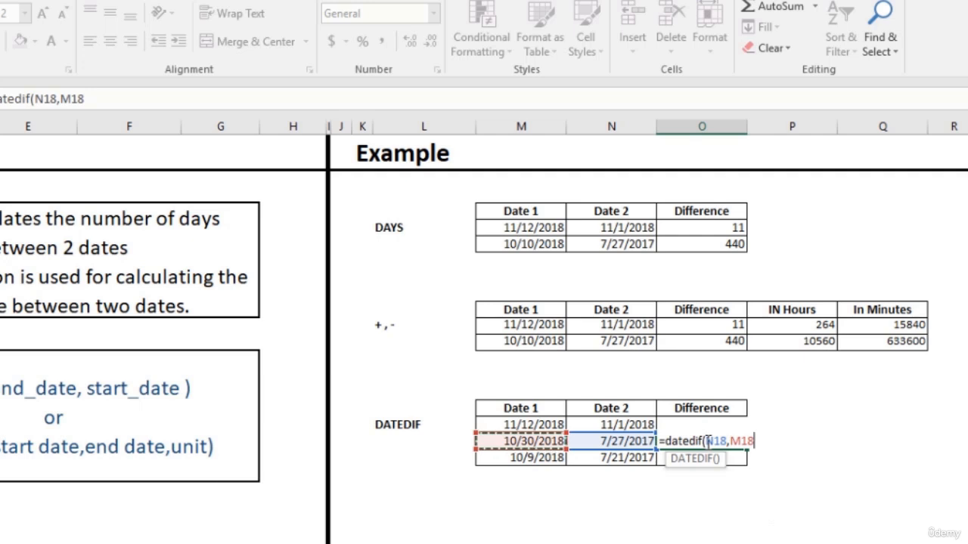
text(,"m)
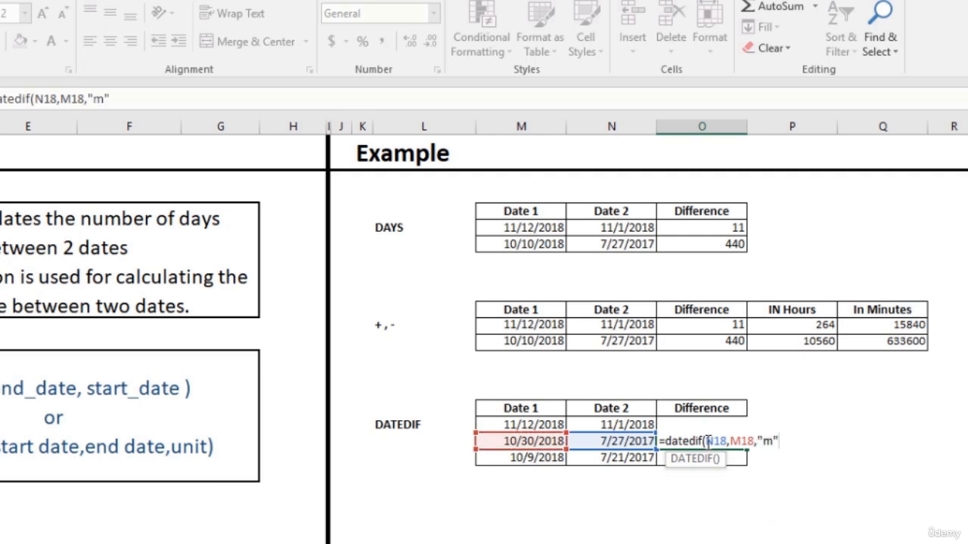
text())
key(Return)
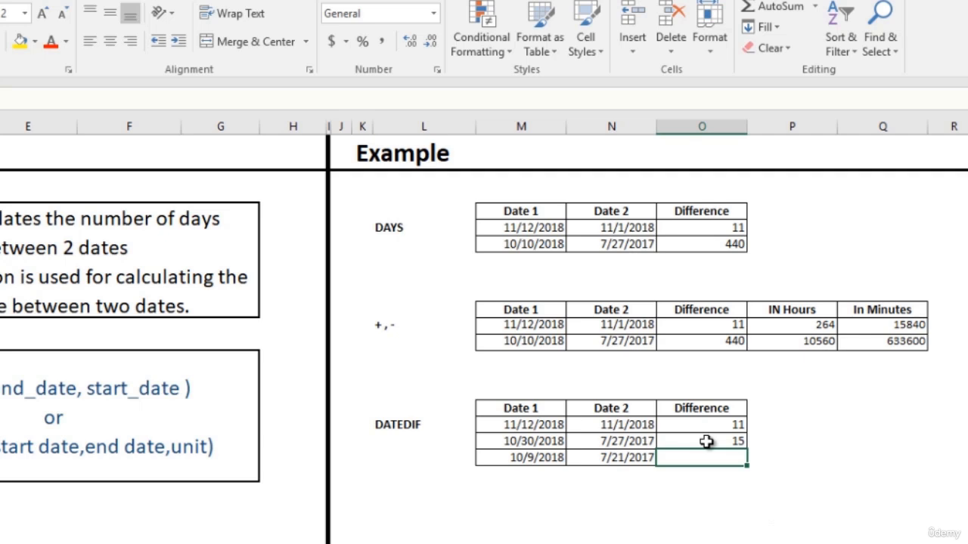
- Enter =DATEDIF(N19,M19,"y") in Difference cell O19 to get the difference in years
text(=da)
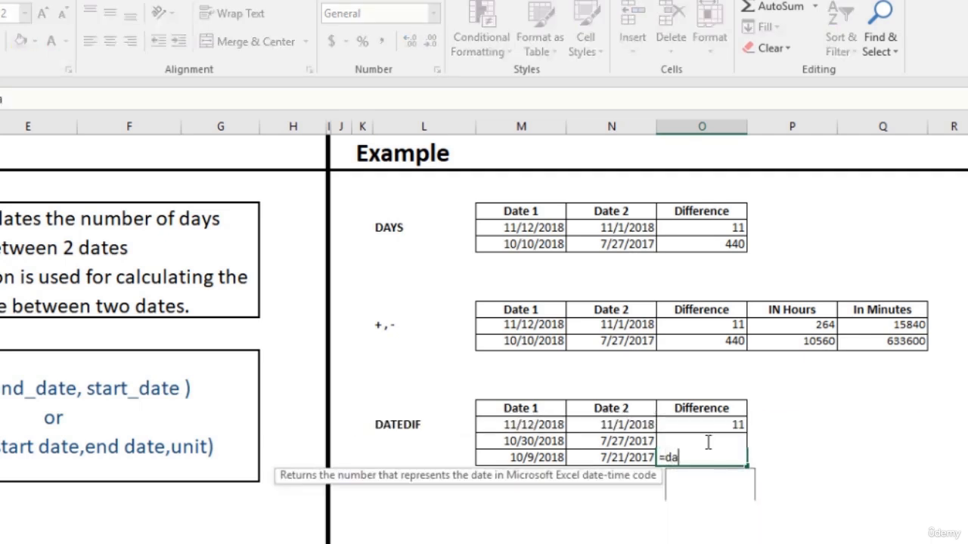
text(tedif()
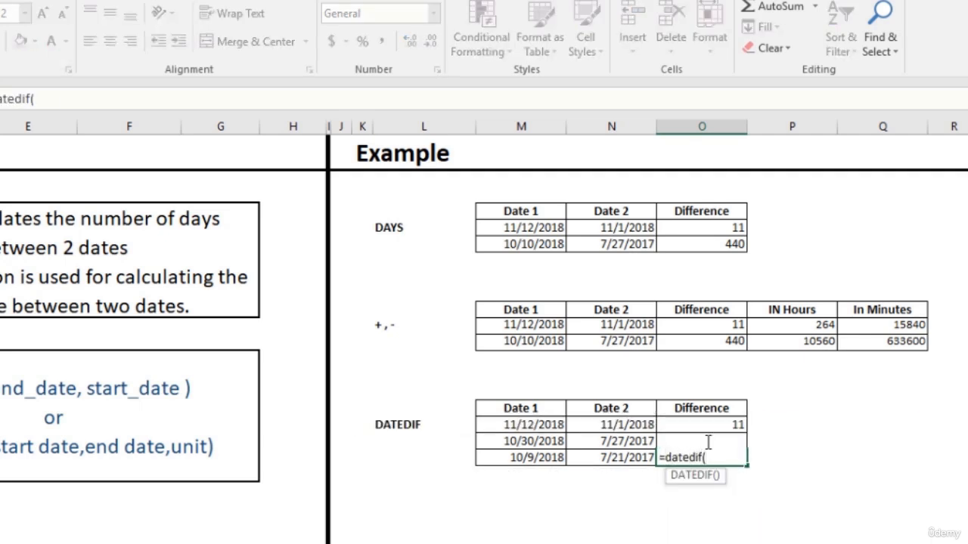
key(Left)
text(,)
key(Left)
key(Left)
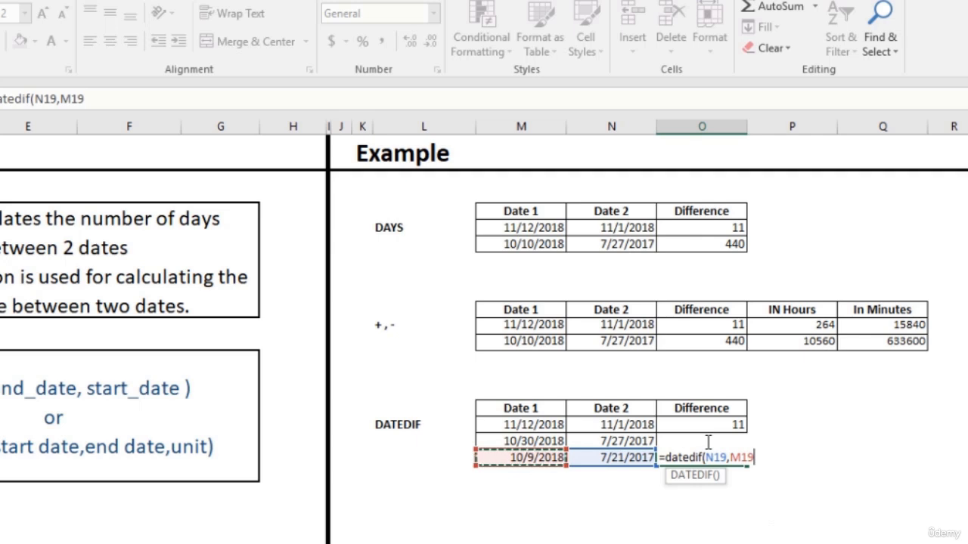
text(,"y)
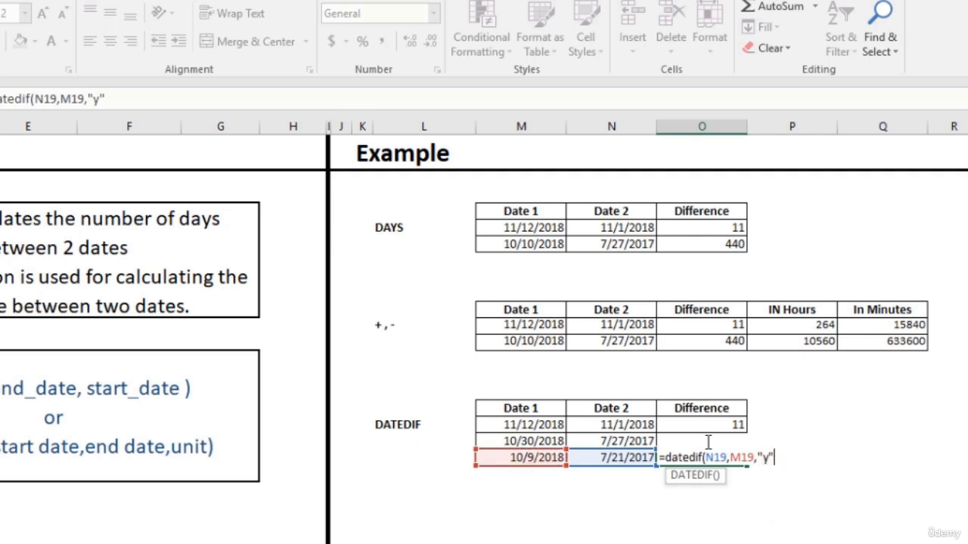
text(")
key(Return)
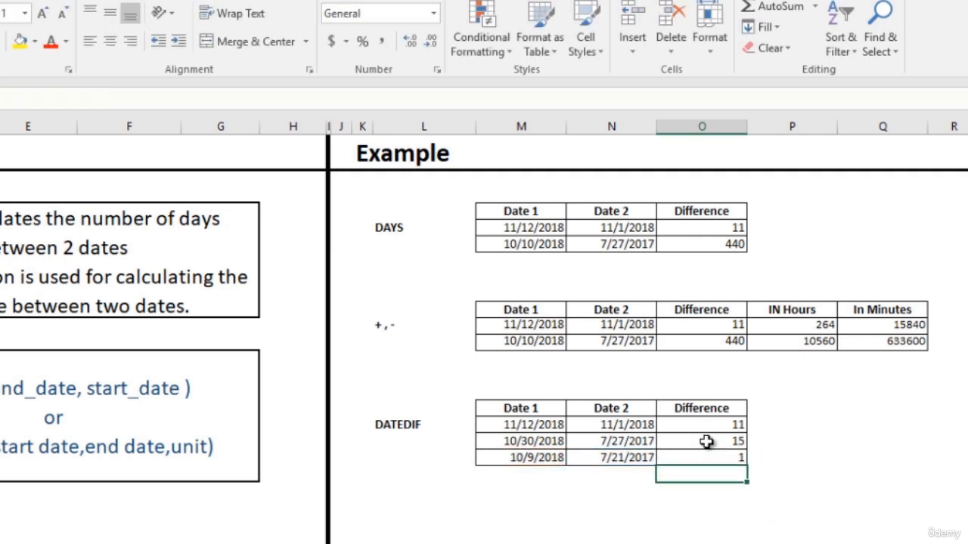